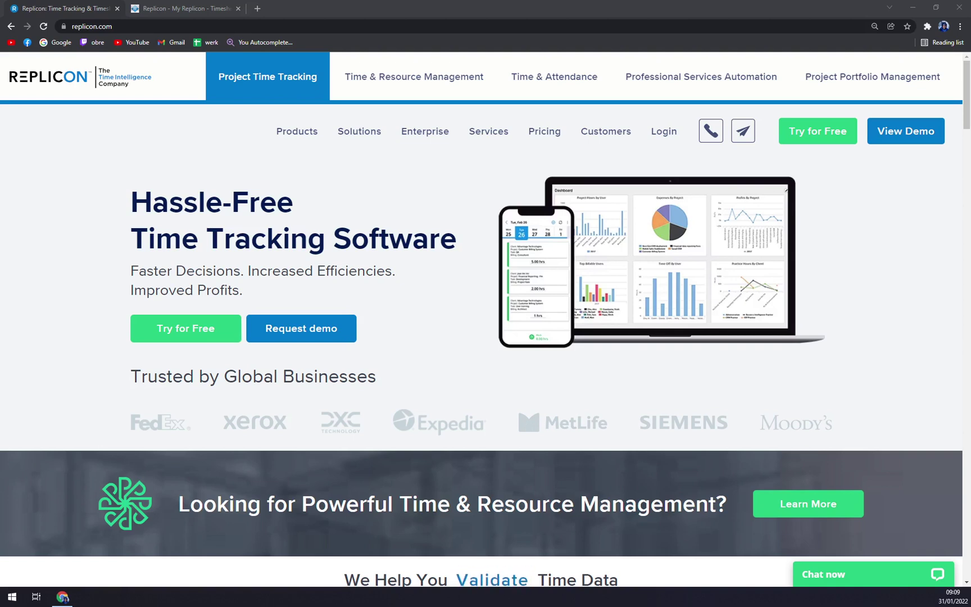
Scroll down the Replicon home page and open the All-in-One Project Time Tracking Platform page.
{"action": "left_click", "coordinate": [90, 289]}
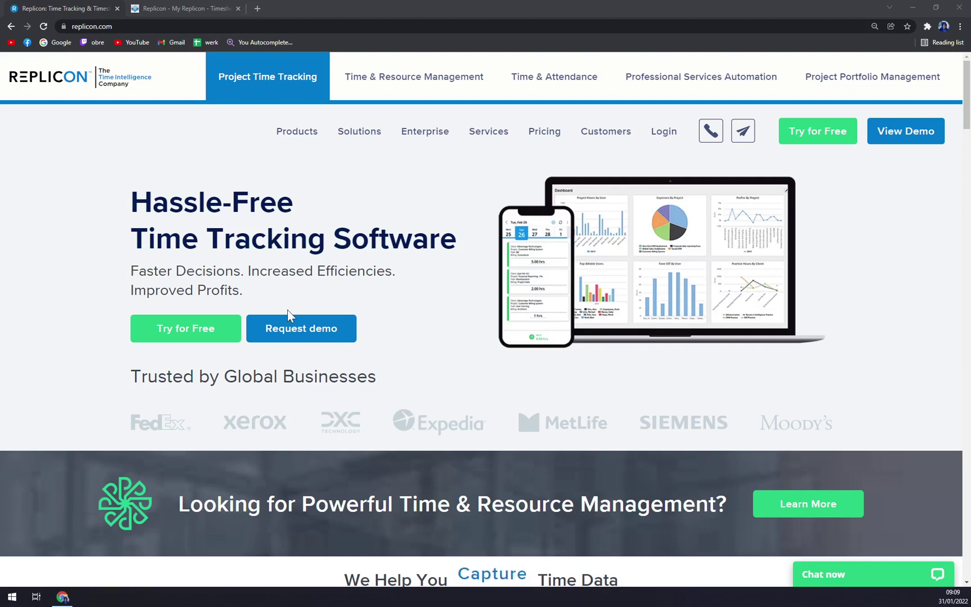
{"action": "scroll", "coordinate": [214, 354], "scroll_direction": "down", "scroll_amount": 6}
{"action": "scroll", "coordinate": [219, 353], "scroll_direction": "down", "scroll_amount": 8}
{"action": "scroll", "coordinate": [186, 343], "scroll_direction": "up", "scroll_amount": 8}
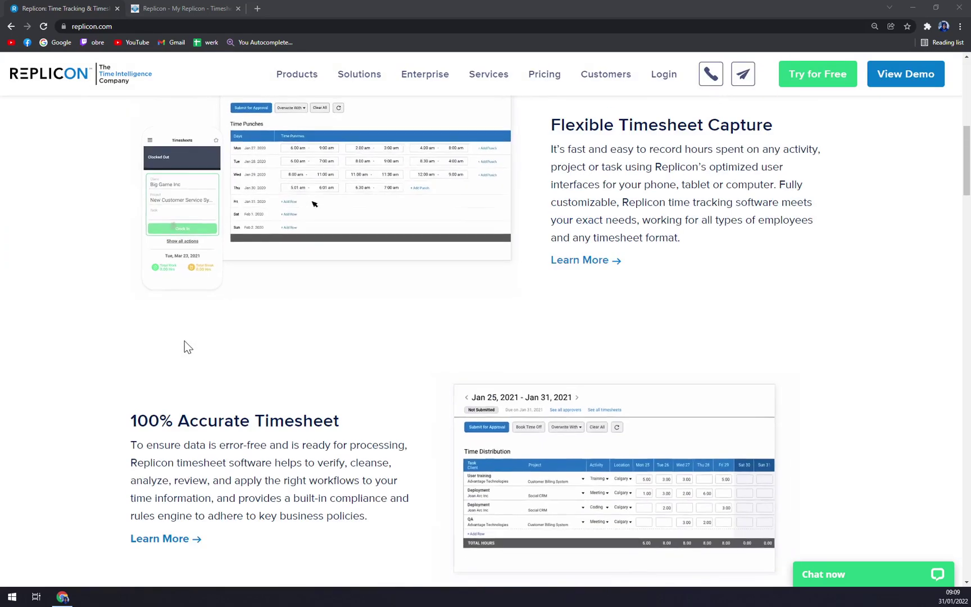
{"action": "scroll", "coordinate": [440, 359], "scroll_direction": "up", "scroll_amount": 3}
{"action": "scroll", "coordinate": [432, 362], "scroll_direction": "down", "scroll_amount": 15}
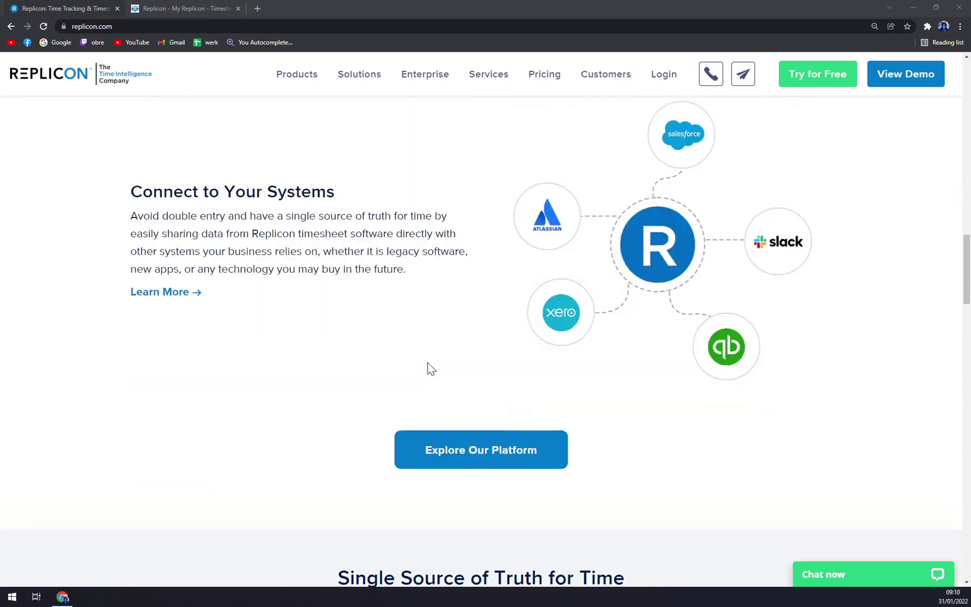
{"action": "left_click", "coordinate": [526, 434]}
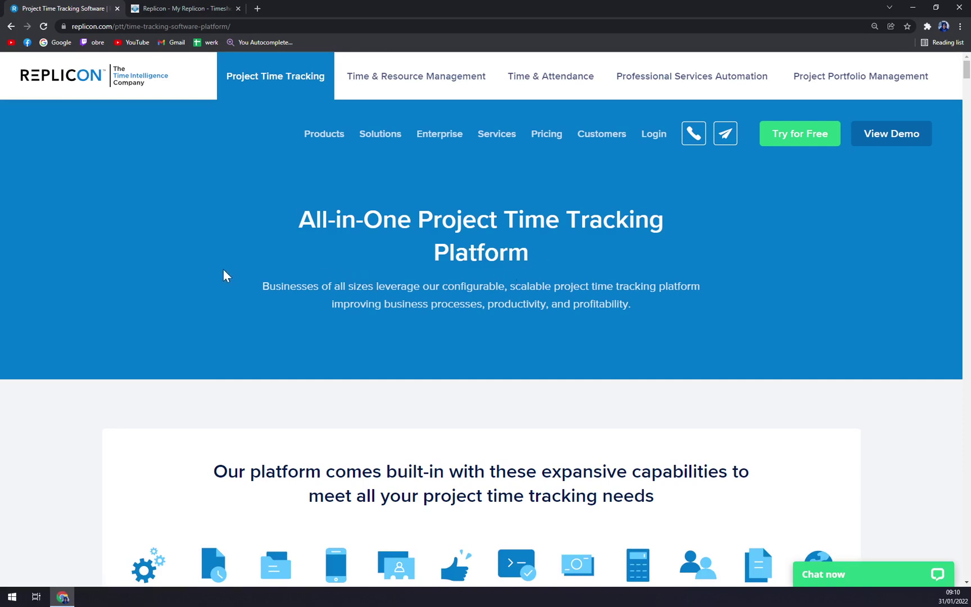
Open the free-trial signup page and scroll through its solution list.
{"action": "left_click", "coordinate": [781, 139]}
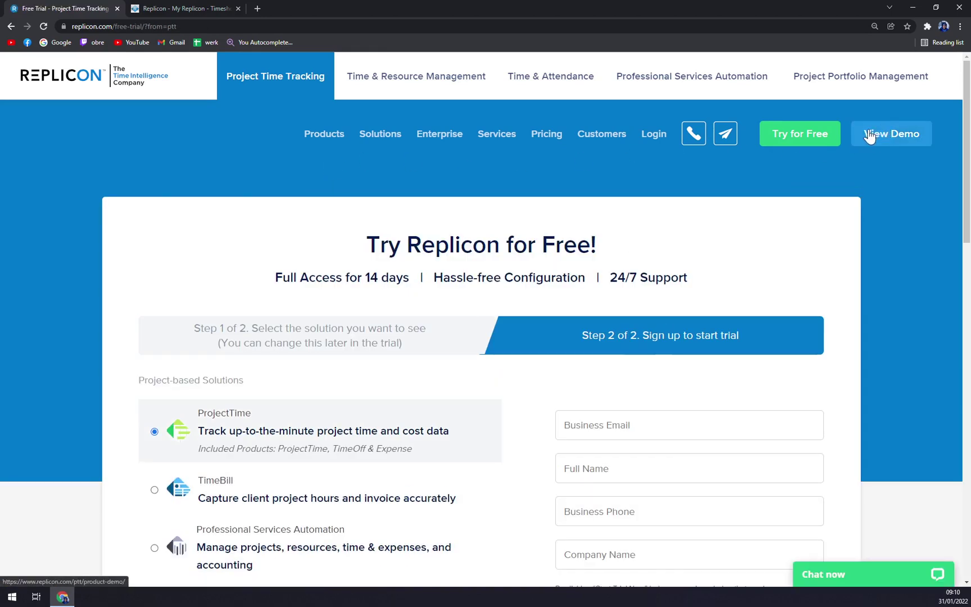
{"action": "scroll", "coordinate": [449, 232], "scroll_direction": "down", "scroll_amount": 1}
{"action": "scroll", "coordinate": [801, 145], "scroll_direction": "up", "scroll_amount": 1}
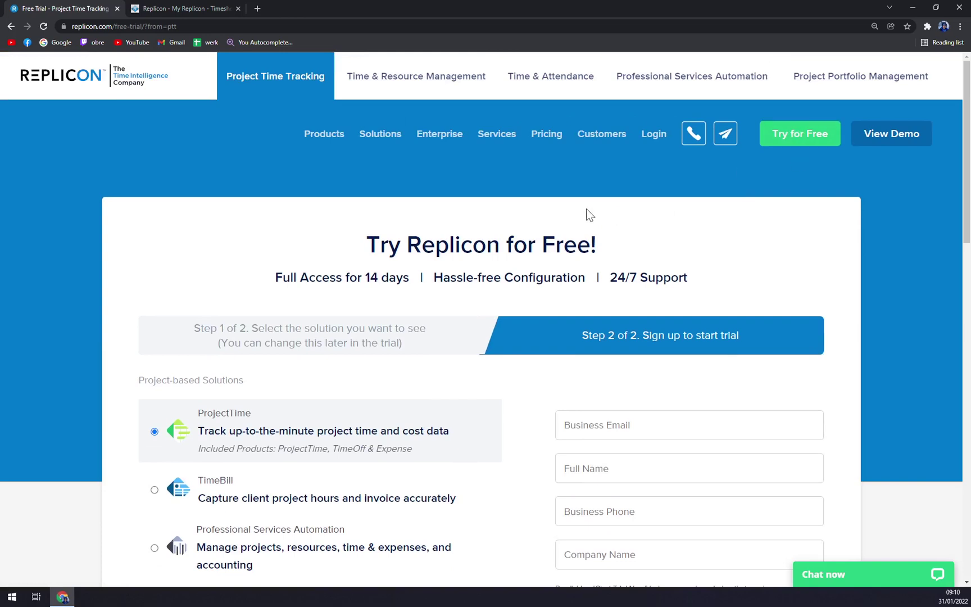
{"action": "scroll", "coordinate": [229, 239], "scroll_direction": "down", "scroll_amount": 1}
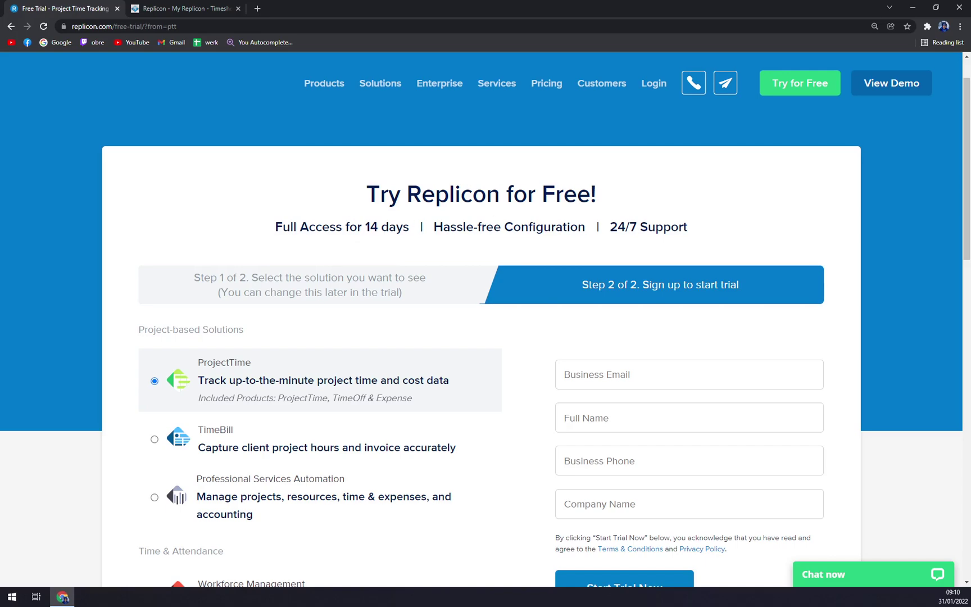
{"action": "scroll", "coordinate": [364, 222], "scroll_direction": "up", "scroll_amount": 1}
{"action": "scroll", "coordinate": [319, 218], "scroll_direction": "down", "scroll_amount": 5}
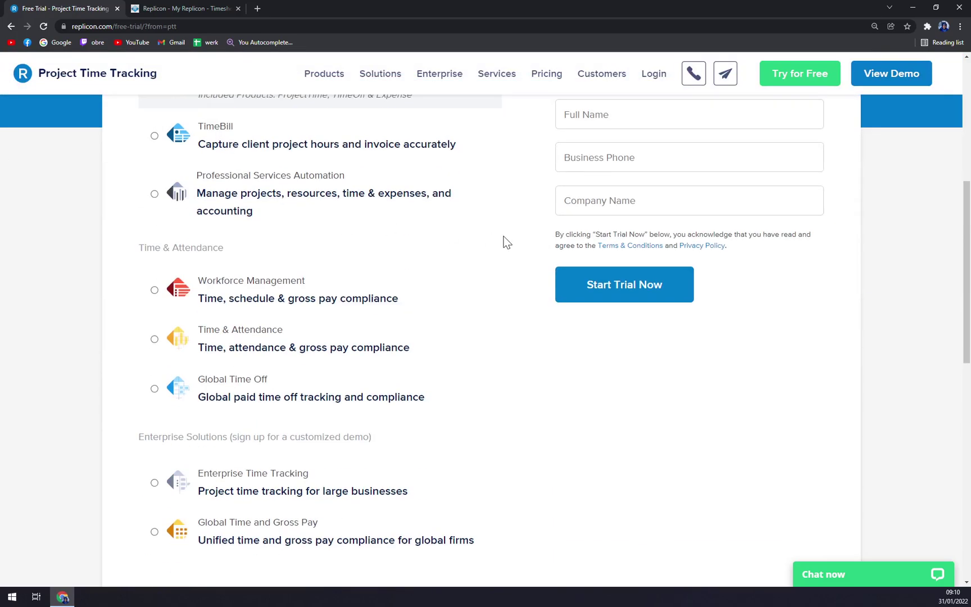
{"action": "scroll", "coordinate": [304, 280], "scroll_direction": "up", "scroll_amount": 4}
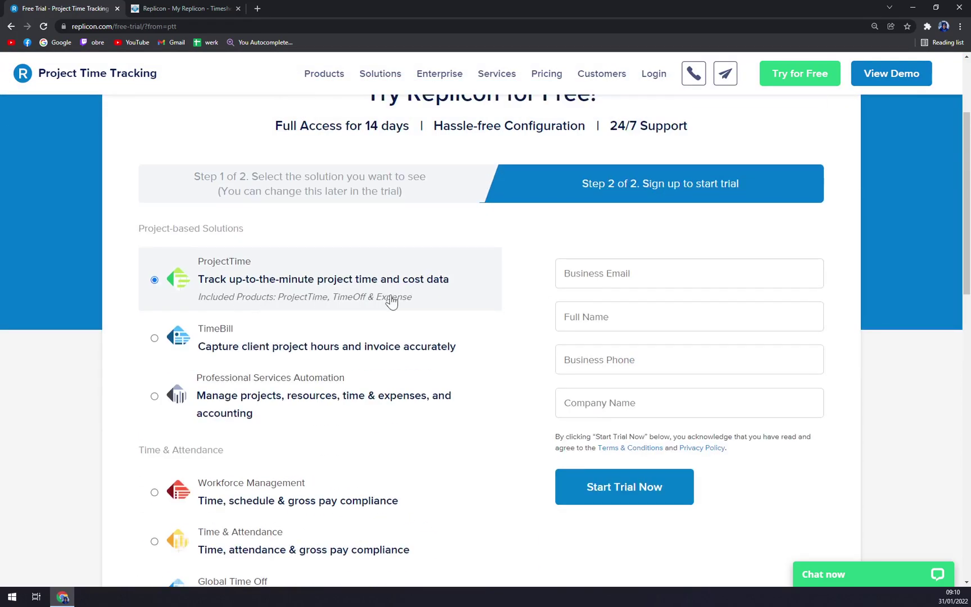
Try TimeBill, settle on ProjectTime, then go to the open timesheet tab.
{"action": "left_click", "coordinate": [321, 344]}
{"action": "left_click", "coordinate": [260, 274]}
{"action": "scroll", "coordinate": [360, 269], "scroll_direction": "down", "scroll_amount": 2}
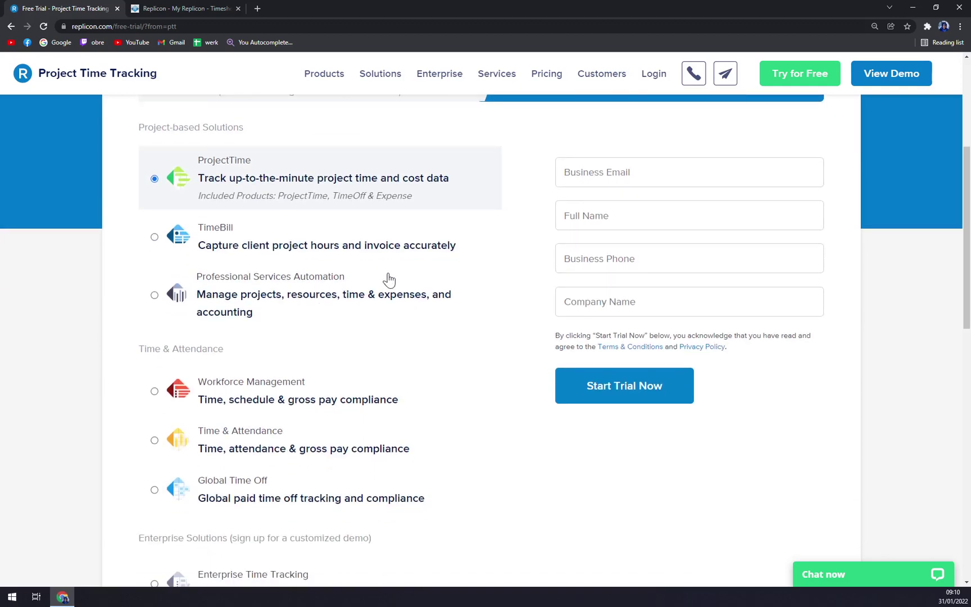
{"action": "scroll", "coordinate": [386, 278], "scroll_direction": "up", "scroll_amount": 5}
{"action": "scroll", "coordinate": [386, 278], "scroll_direction": "down", "scroll_amount": 5}
{"action": "scroll", "coordinate": [515, 276], "scroll_direction": "up", "scroll_amount": 5}
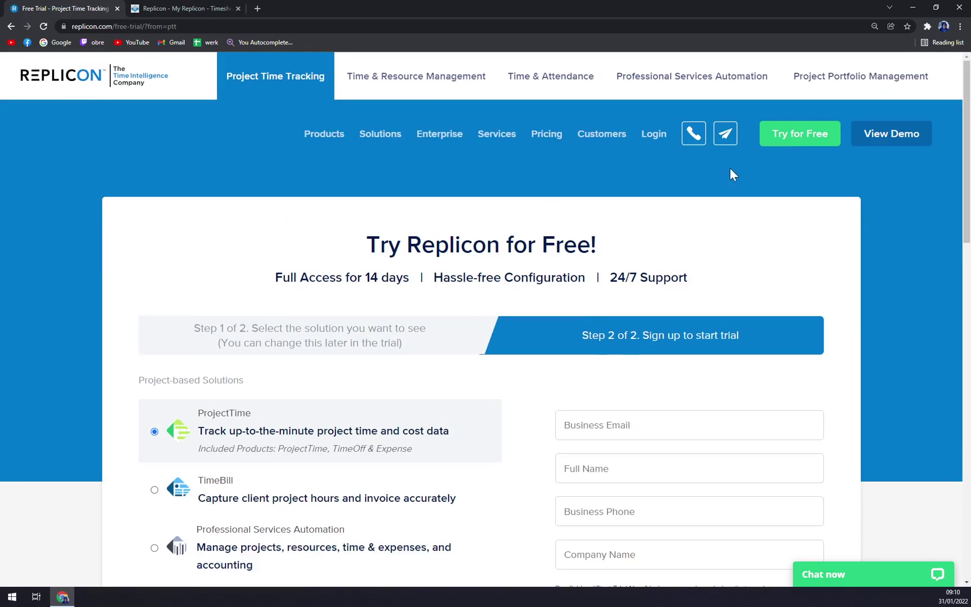
{"action": "left_click", "coordinate": [168, 8]}
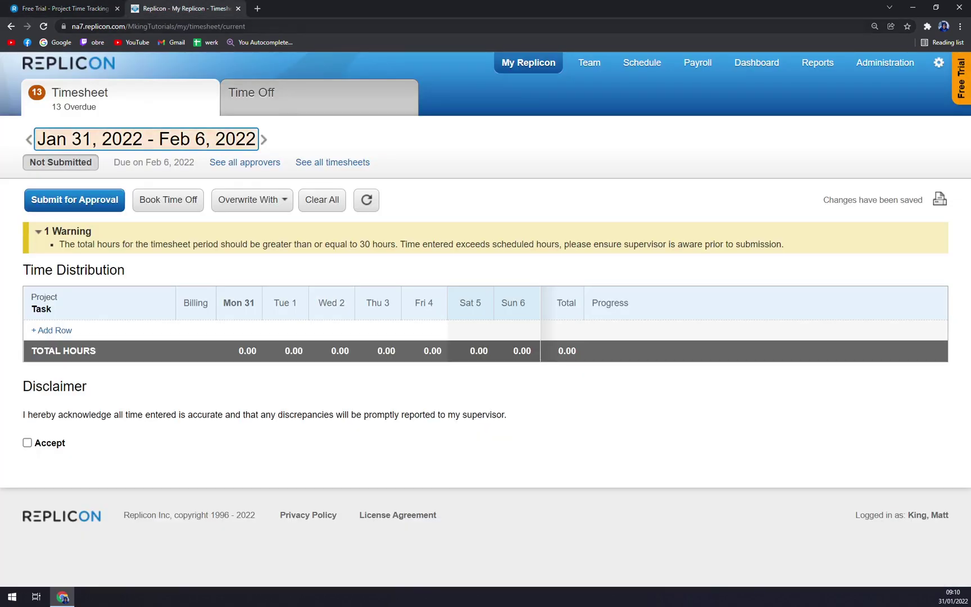
Reload the first tab to the home page, then return to the Jan 31–Feb 6, 2022 timesheet.
{"action": "left_click", "coordinate": [87, 8]}
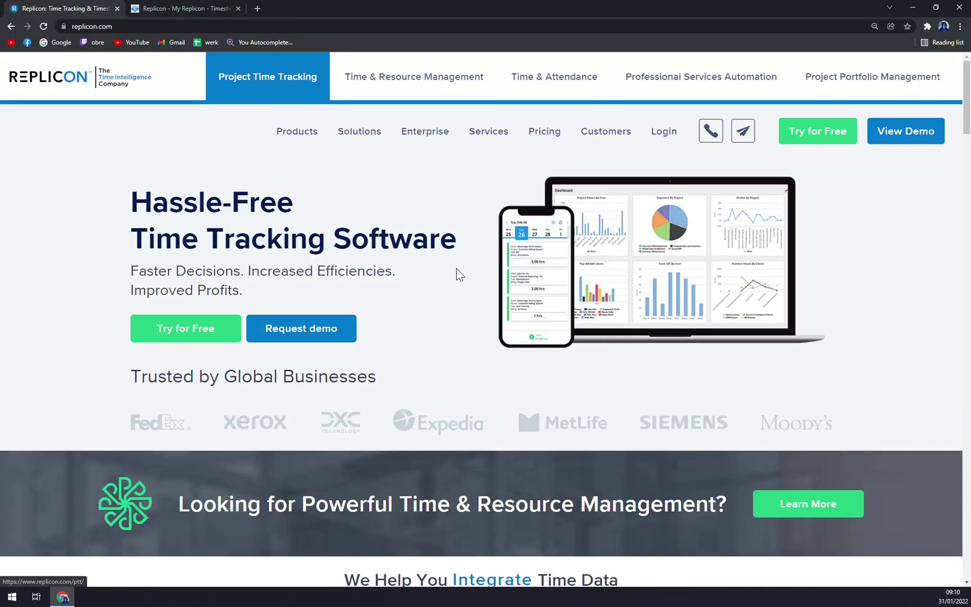
{"action": "left_click", "coordinate": [191, 8]}
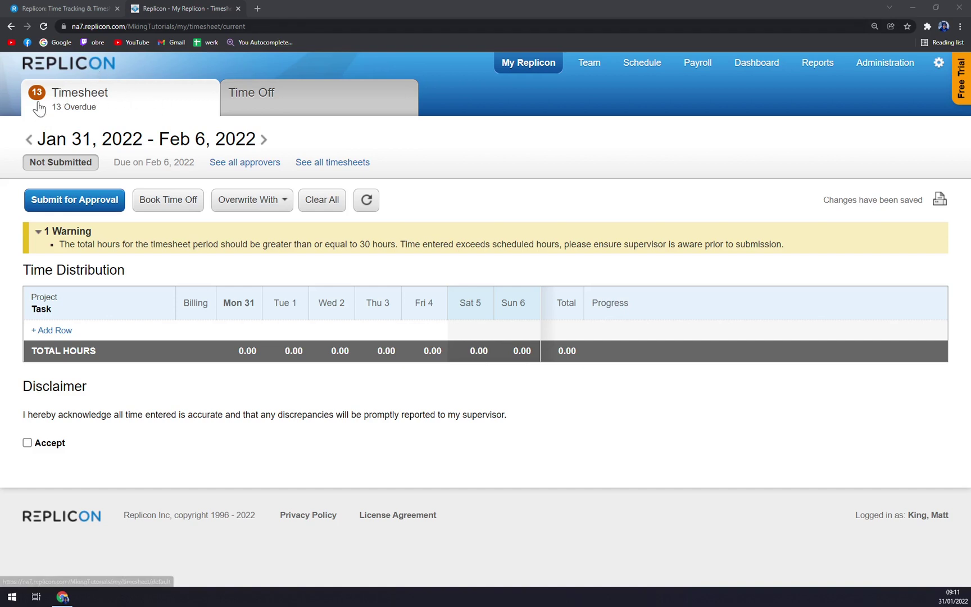
In the Time Off calendar, start a full-day Vacation (Hrs) booking on Jan 4, 2022.
{"action": "left_click", "coordinate": [259, 105]}
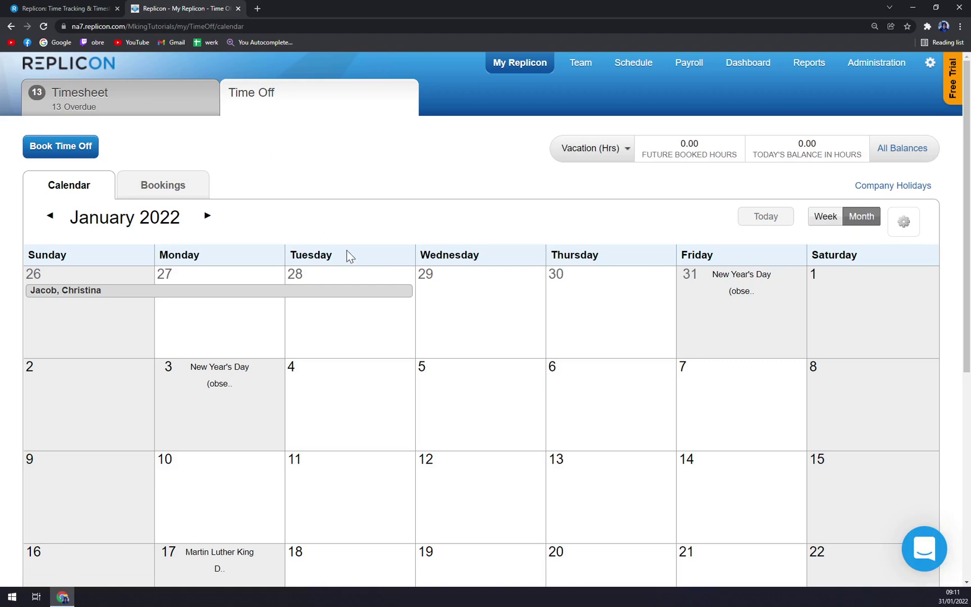
{"action": "left_click", "coordinate": [343, 380]}
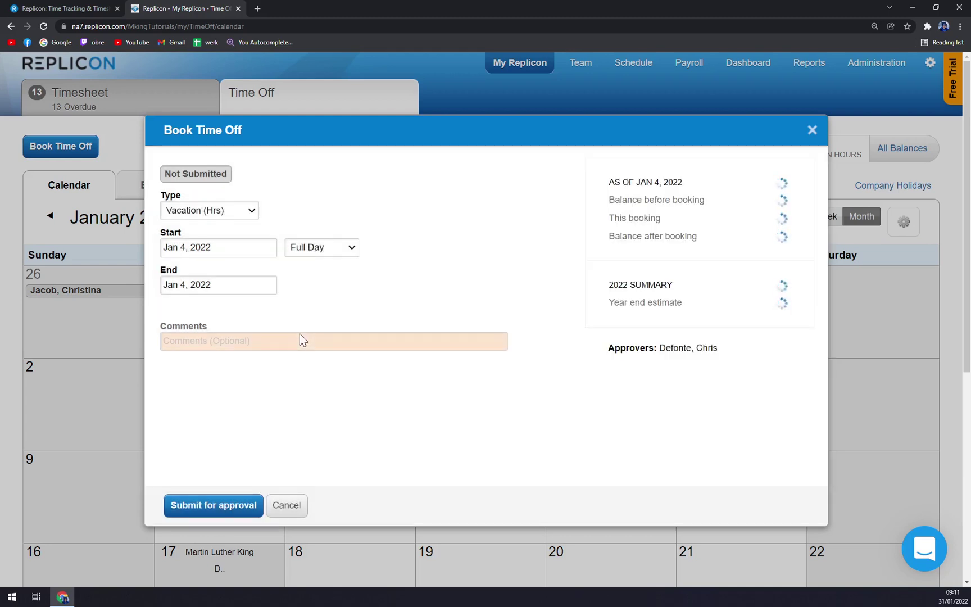
{"action": "left_click", "coordinate": [811, 131]}
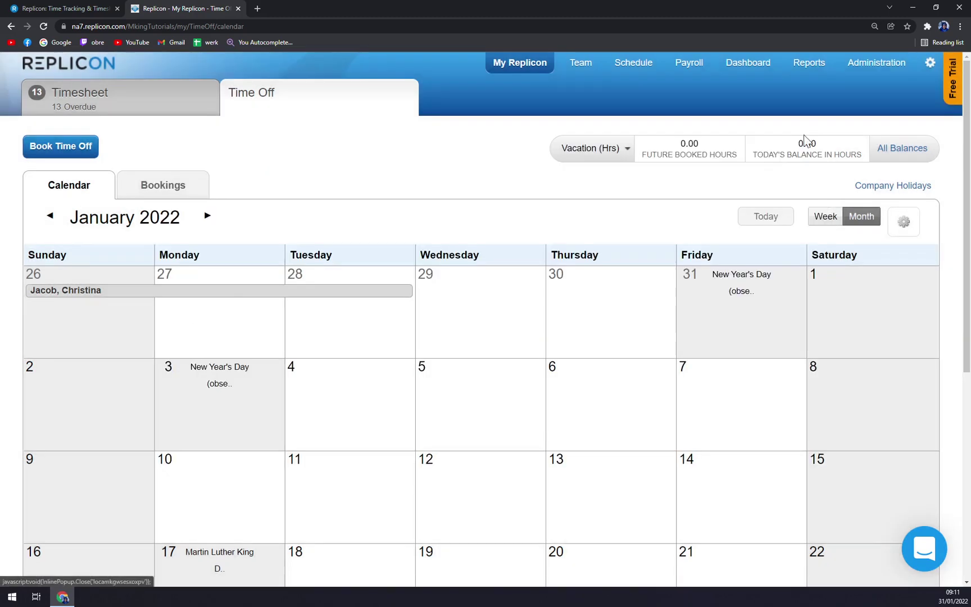
{"action": "left_click", "coordinate": [338, 399]}
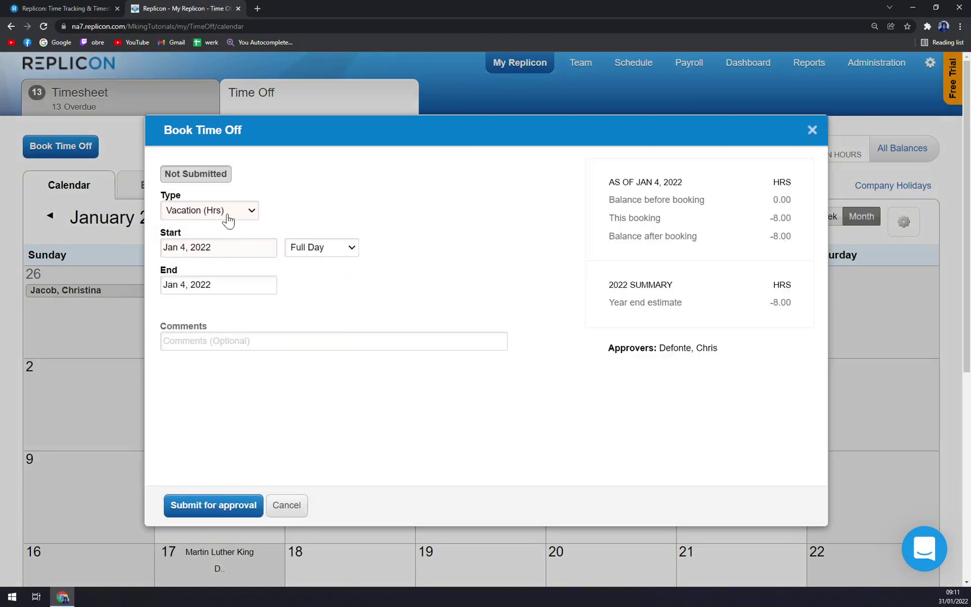
{"action": "left_click", "coordinate": [250, 216]}
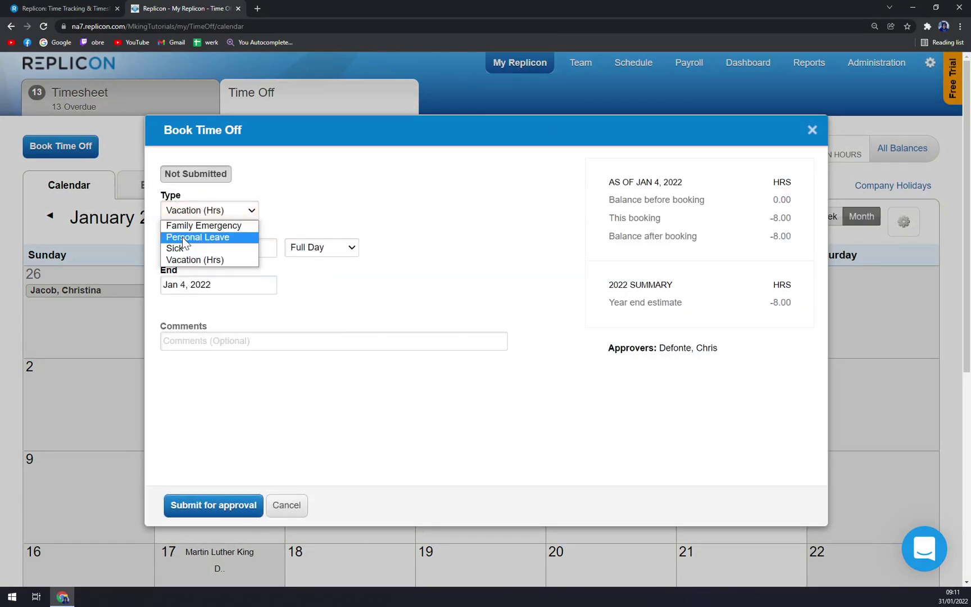
{"action": "left_click", "coordinate": [325, 173]}
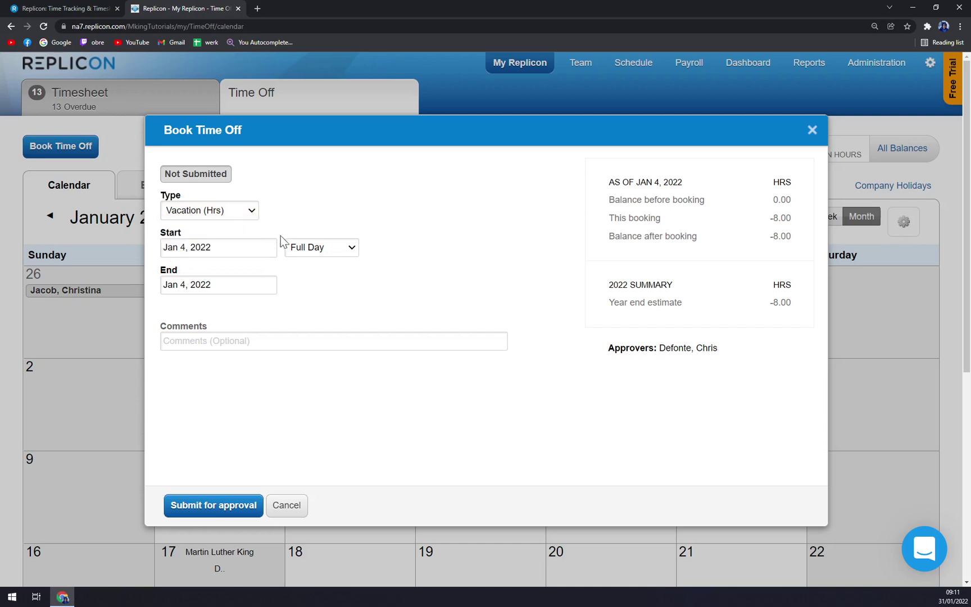
{"action": "left_click", "coordinate": [340, 249]}
{"action": "left_click", "coordinate": [347, 249]}
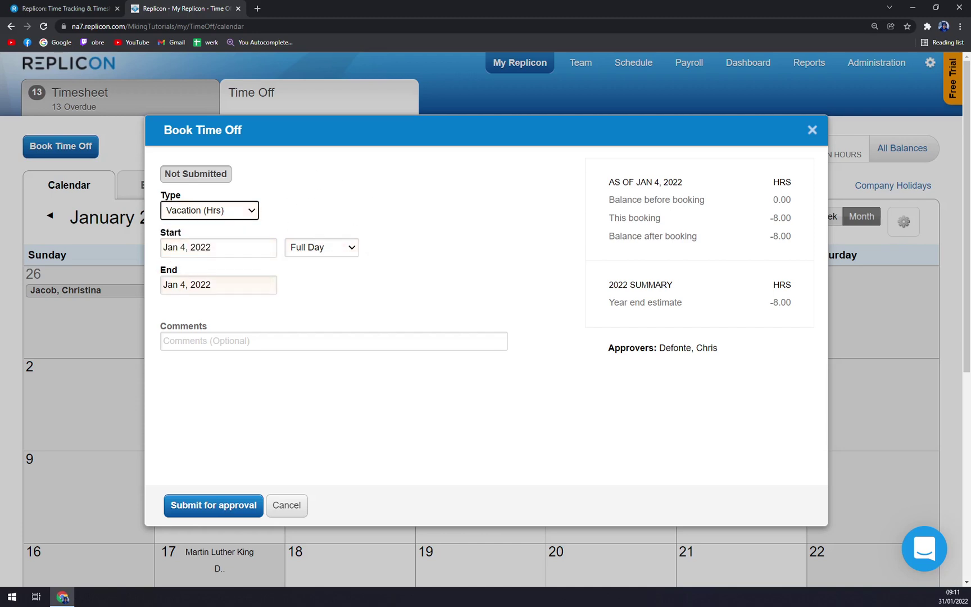
Set the end date to Jan 5, 2022, submit for approval, and return to the timesheet.
{"action": "left_click", "coordinate": [236, 284]}
{"action": "left_click", "coordinate": [236, 360]}
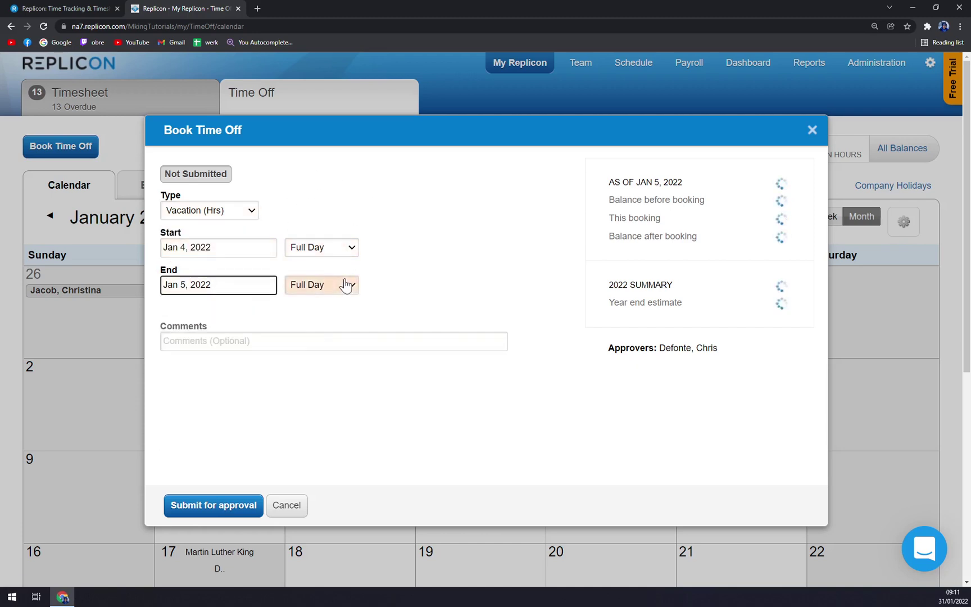
{"action": "left_click", "coordinate": [348, 247]}
{"action": "left_click", "coordinate": [331, 263]}
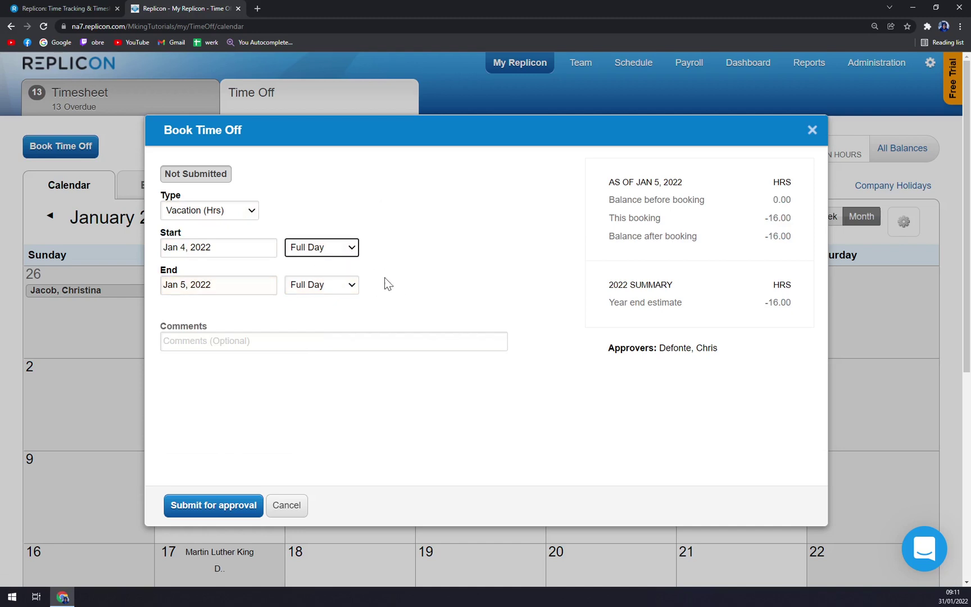
{"action": "left_click", "coordinate": [223, 512]}
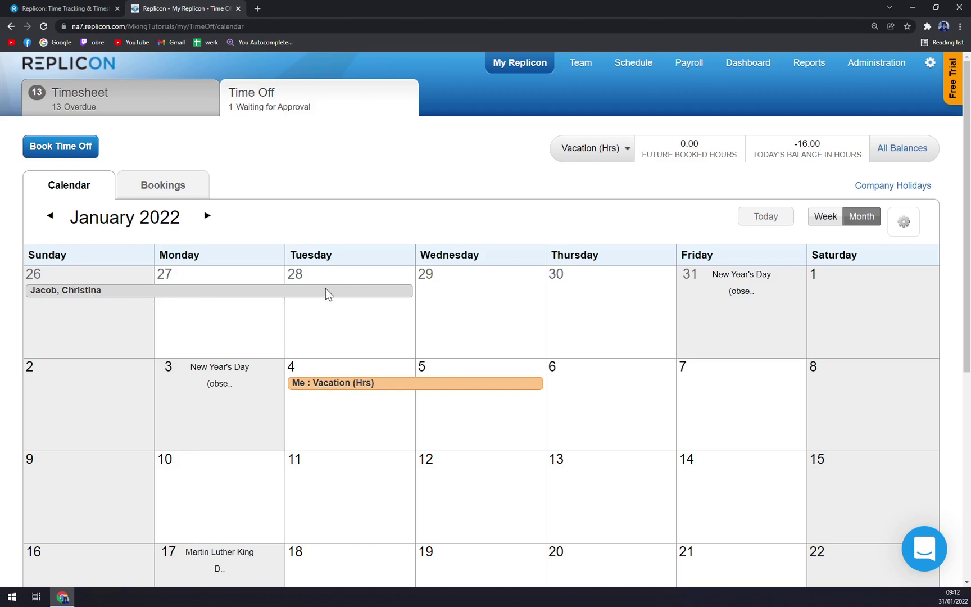
{"action": "left_click", "coordinate": [85, 100]}
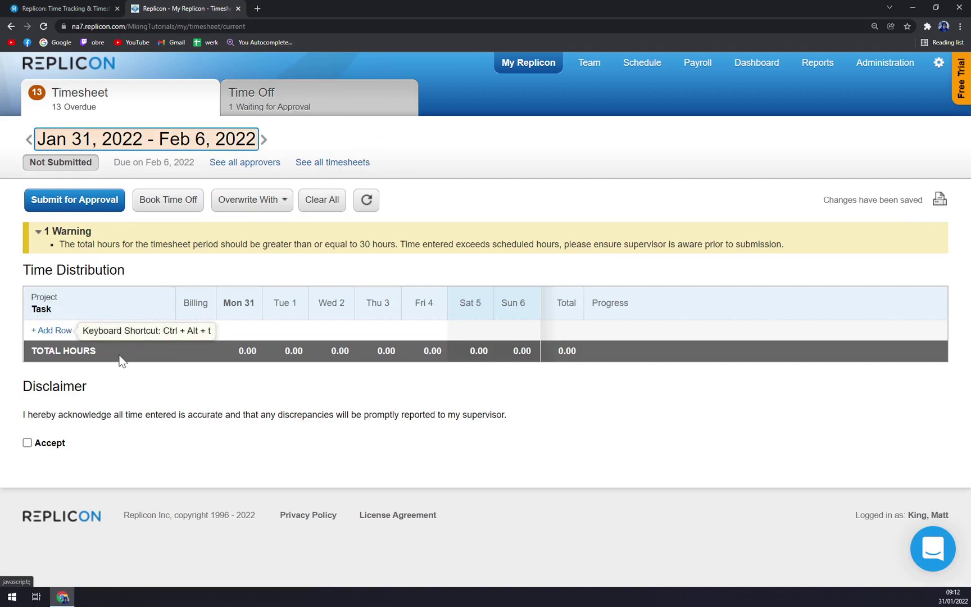
{"action": "left_click", "coordinate": [59, 335]}
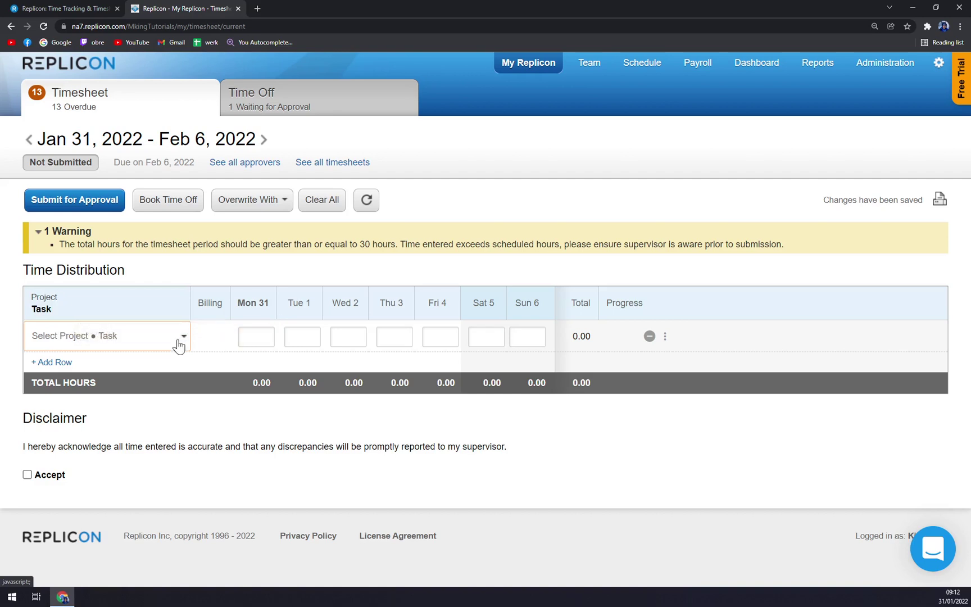
{"action": "left_click", "coordinate": [183, 336]}
{"action": "scroll", "coordinate": [84, 404], "scroll_direction": "down", "scroll_amount": 3}
{"action": "scroll", "coordinate": [129, 470], "scroll_direction": "up", "scroll_amount": 3}
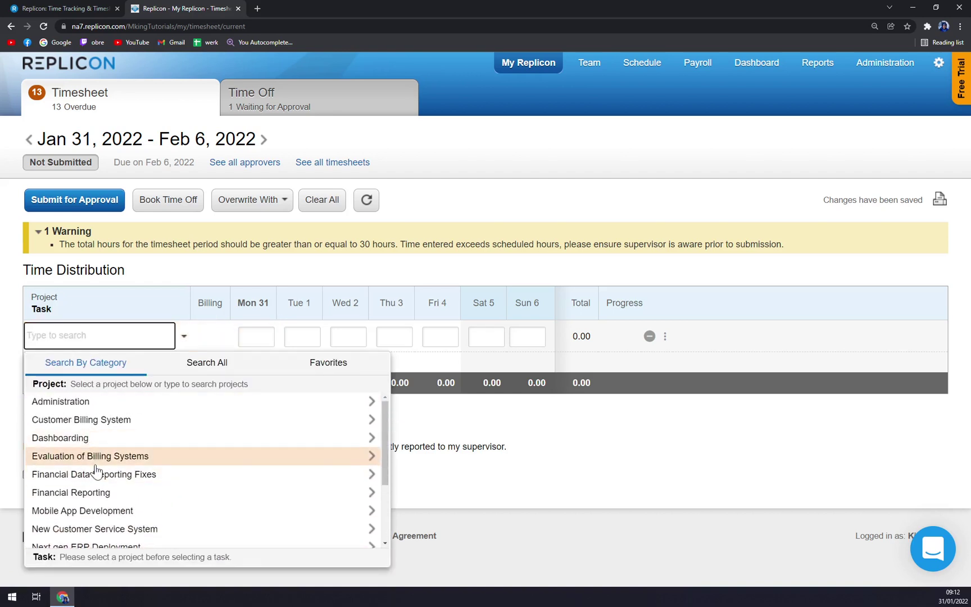
{"action": "left_click", "coordinate": [93, 493]}
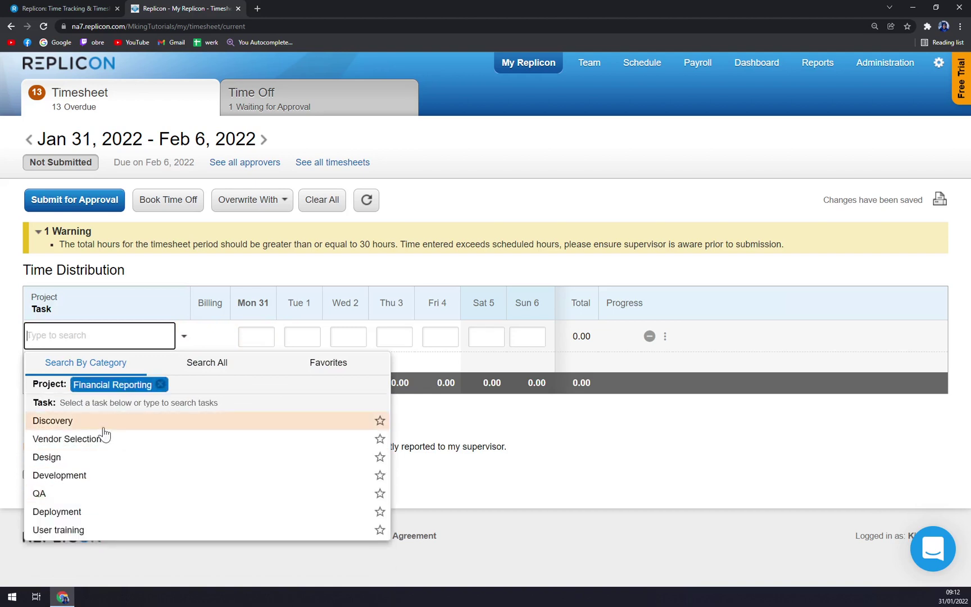
{"action": "left_click", "coordinate": [81, 460]}
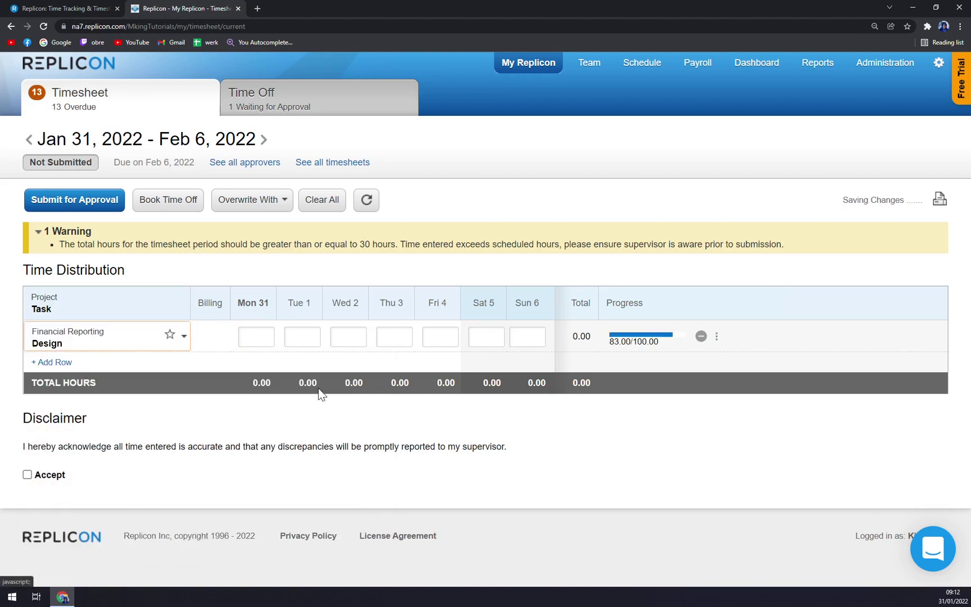
{"action": "left_click", "coordinate": [246, 343]}
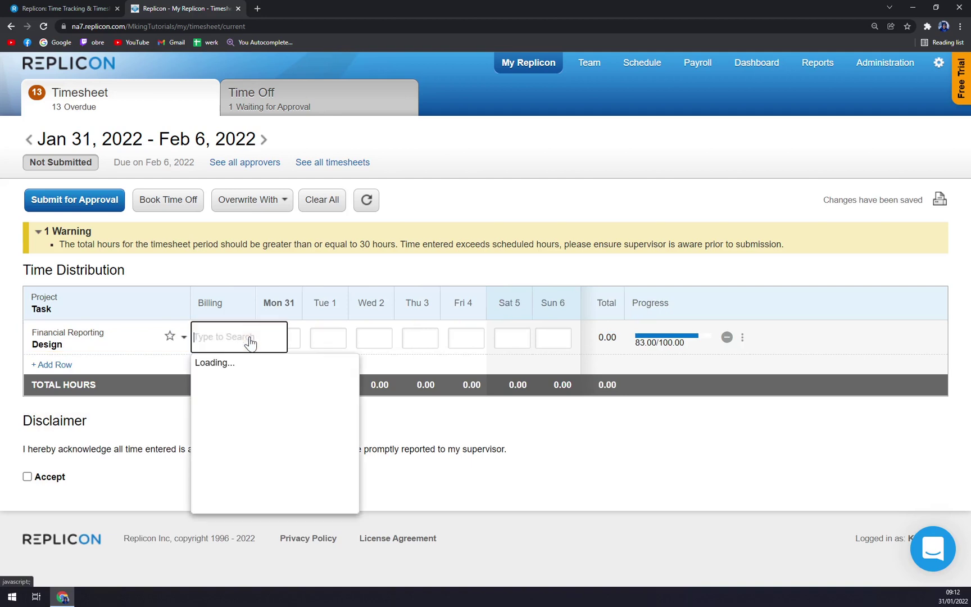
{"action": "left_click", "coordinate": [236, 264]}
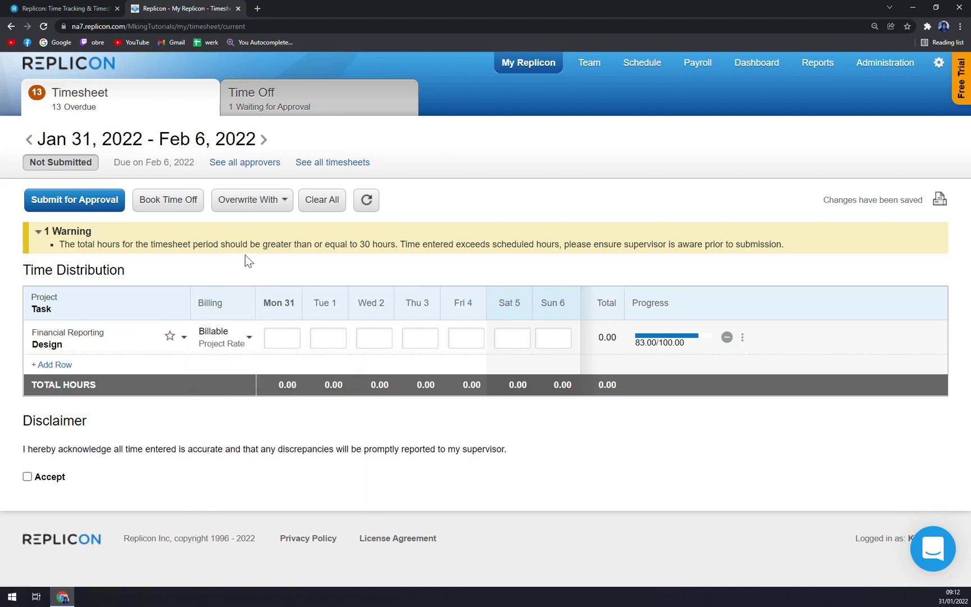
{"action": "left_click", "coordinate": [348, 323]}
{"action": "left_click", "coordinate": [348, 268]}
{"action": "mouse_move", "coordinate": [672, 335]}
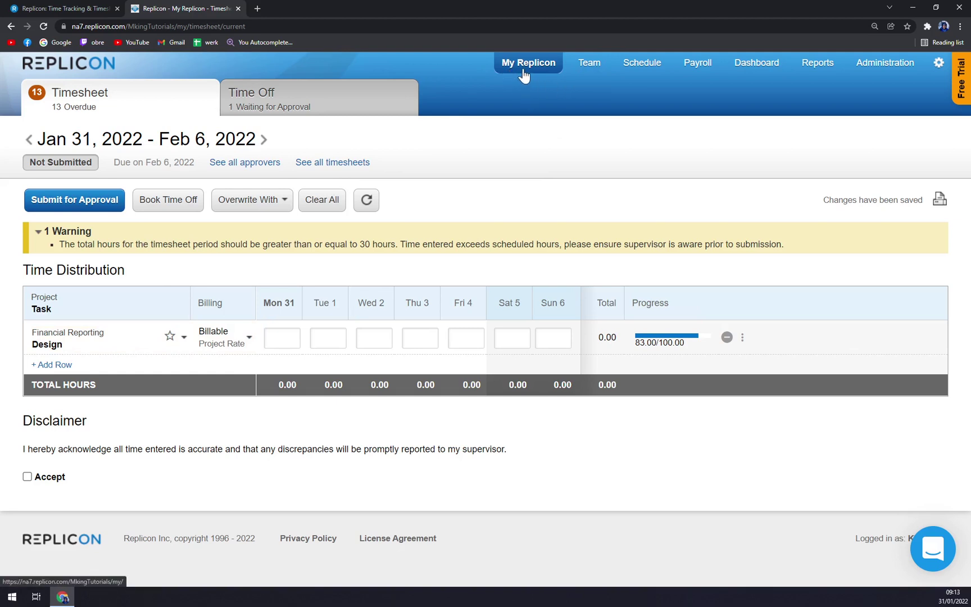
Browse Team's Approvals, Time Punches and Crew Time views, then show all 320 team timesheets.
{"action": "left_click", "coordinate": [585, 69]}
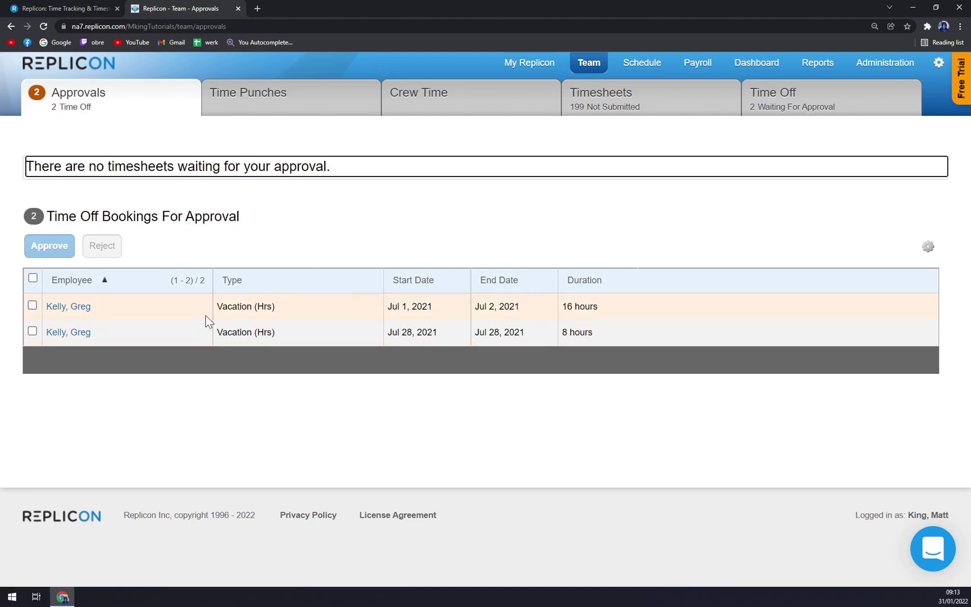
{"action": "left_click", "coordinate": [277, 111]}
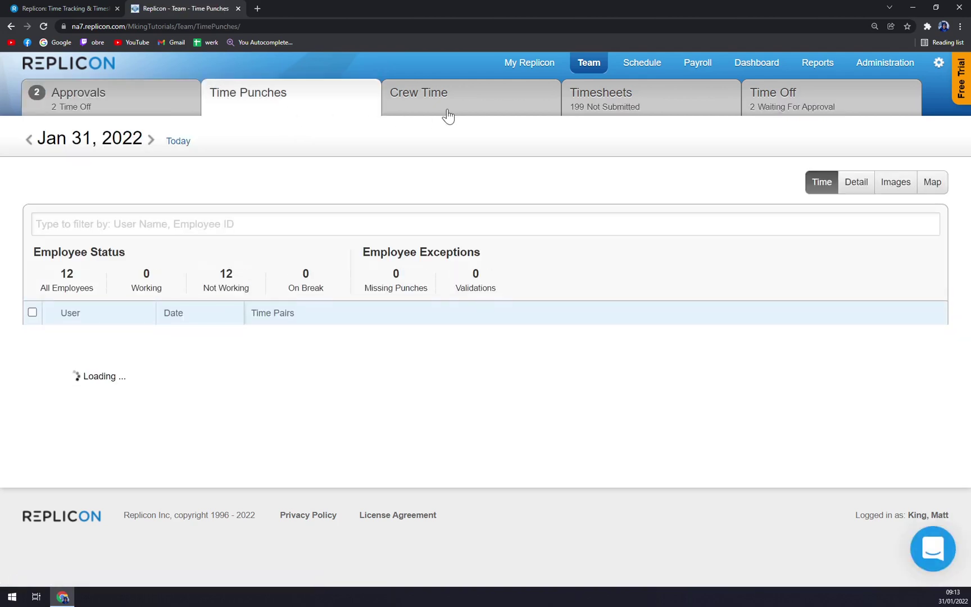
{"action": "left_click", "coordinate": [448, 113]}
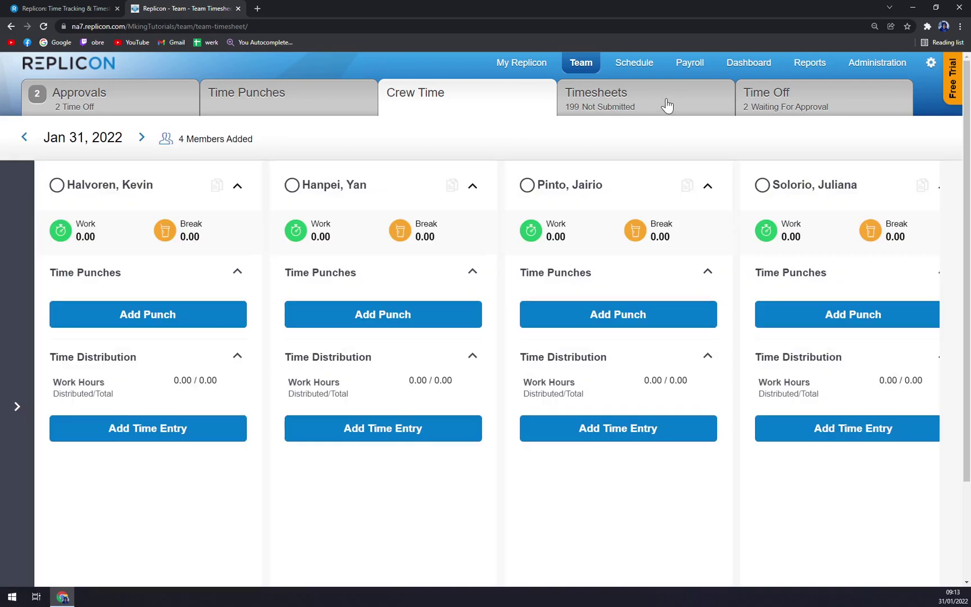
{"action": "left_click", "coordinate": [667, 106]}
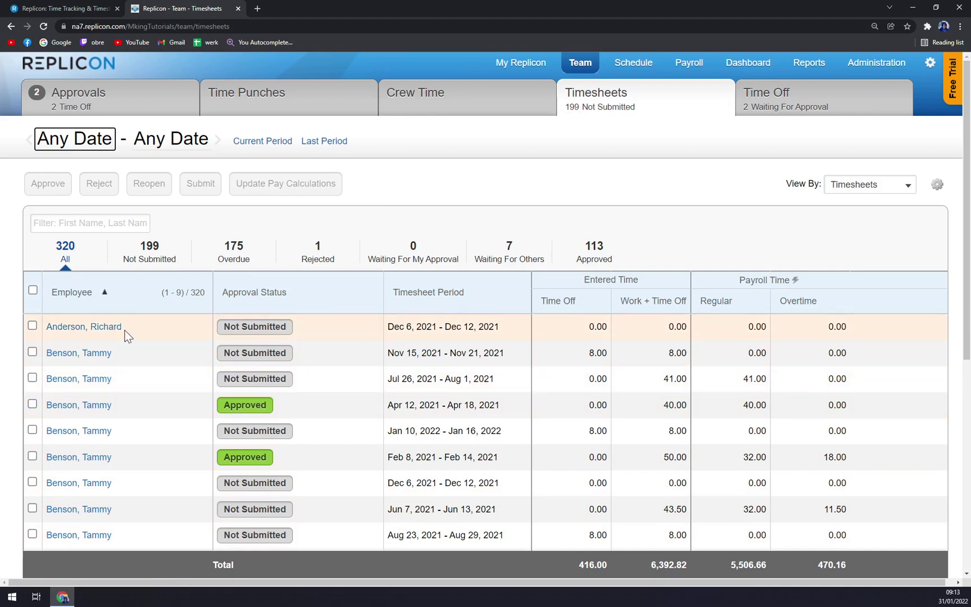
{"action": "left_click", "coordinate": [159, 262]}
{"action": "left_click", "coordinate": [72, 253]}
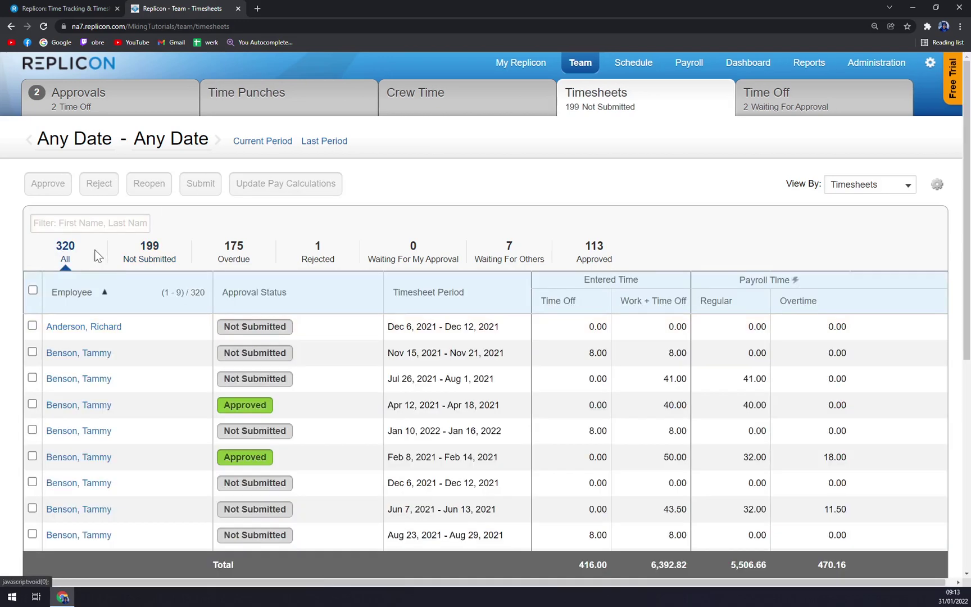
{"action": "left_click", "coordinate": [142, 258]}
{"action": "left_click", "coordinate": [222, 259]}
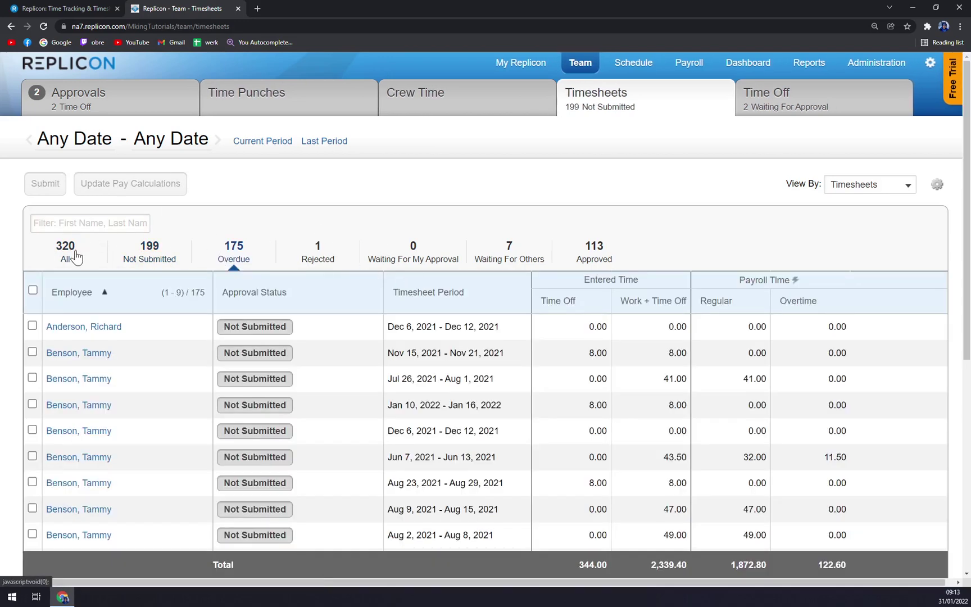
{"action": "left_click", "coordinate": [77, 257]}
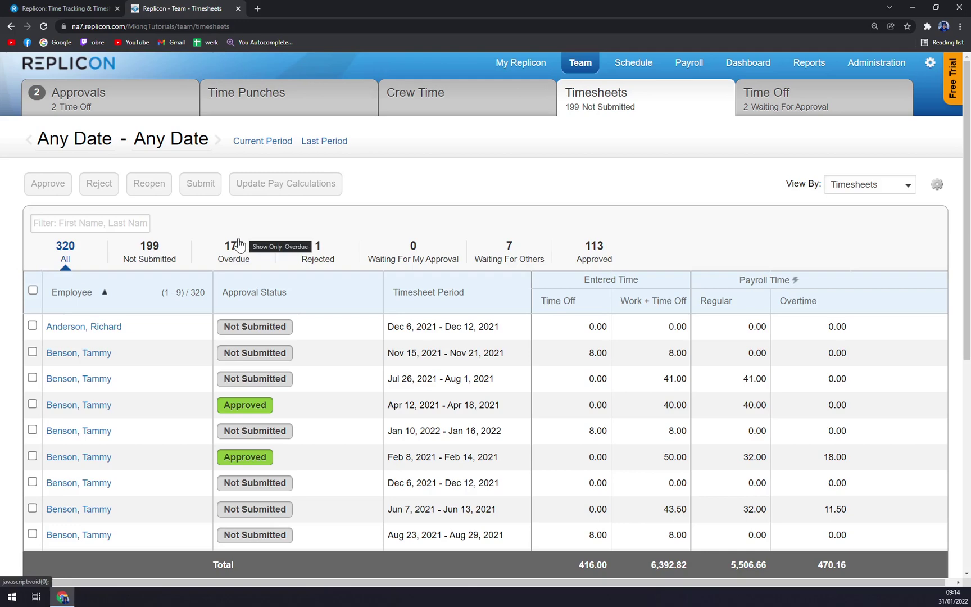
{"action": "left_click", "coordinate": [797, 106]}
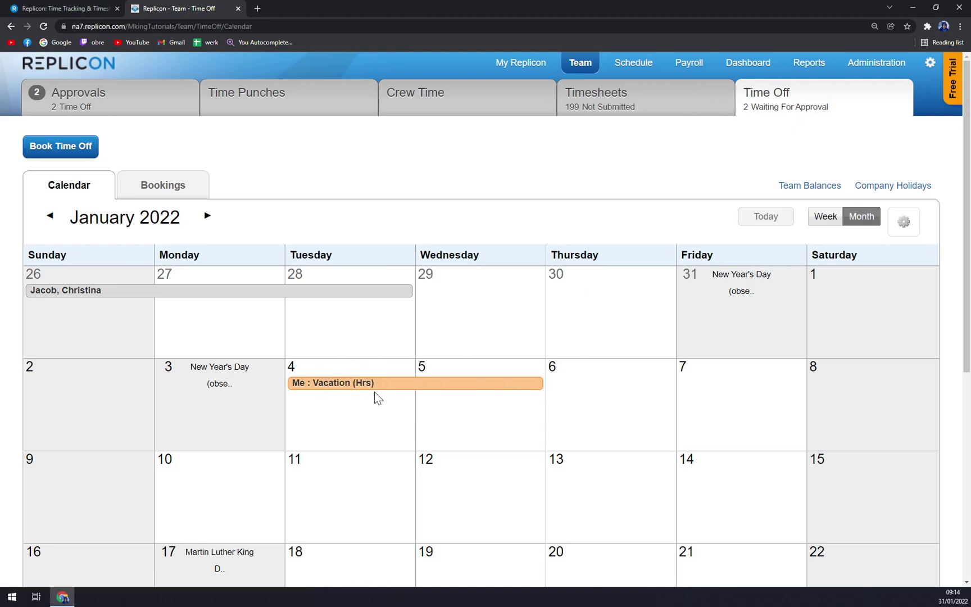
Check the Vacation booking on the January 2022 team calendar, then go to the Schedule page.
{"action": "mouse_move", "coordinate": [397, 386]}
{"action": "mouse_move", "coordinate": [377, 388]}
{"action": "left_click", "coordinate": [628, 70]}
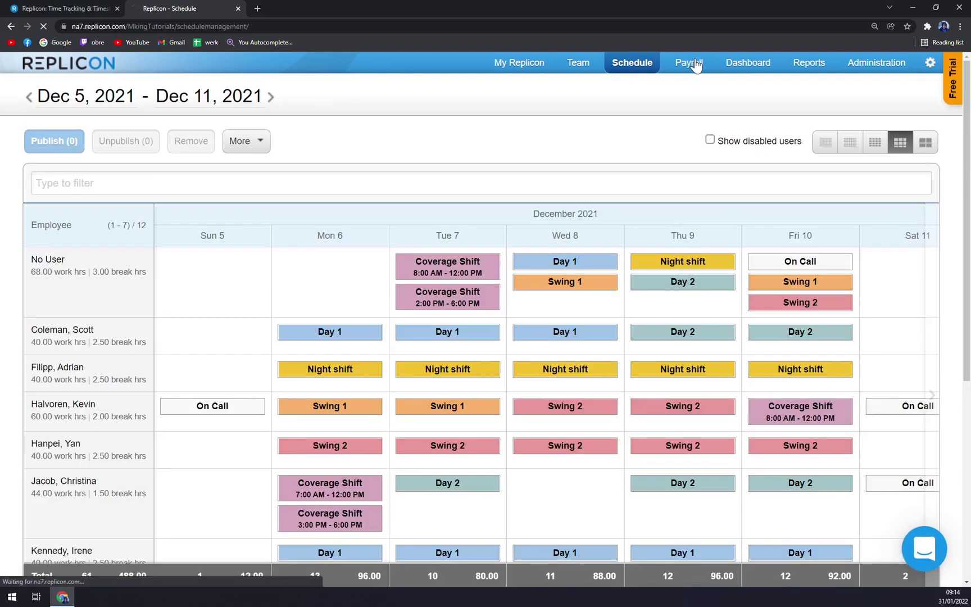
Visit Payroll, then return to the Dec 5–11, 2021 shift schedule.
{"action": "left_click", "coordinate": [696, 64]}
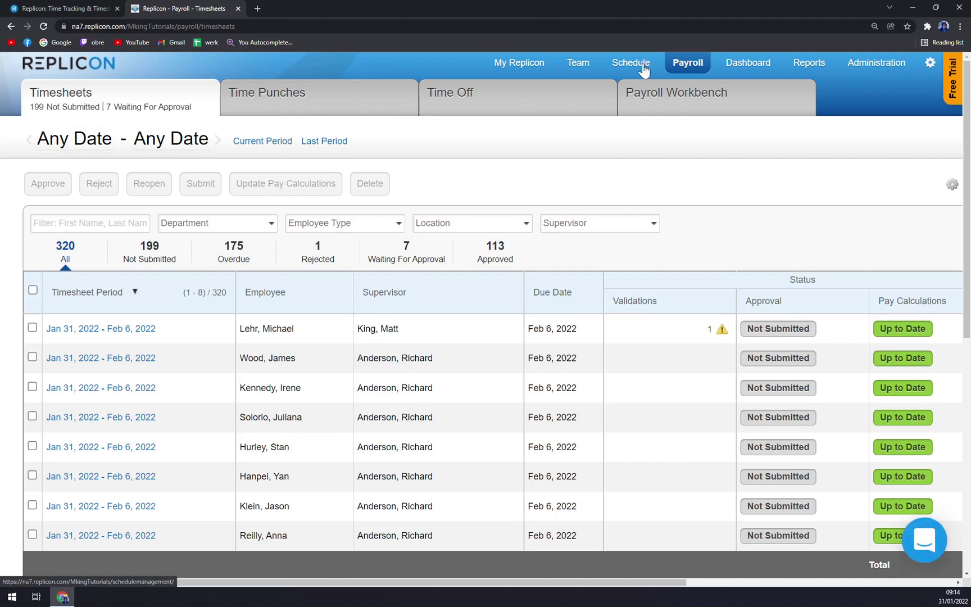
{"action": "left_click", "coordinate": [644, 68]}
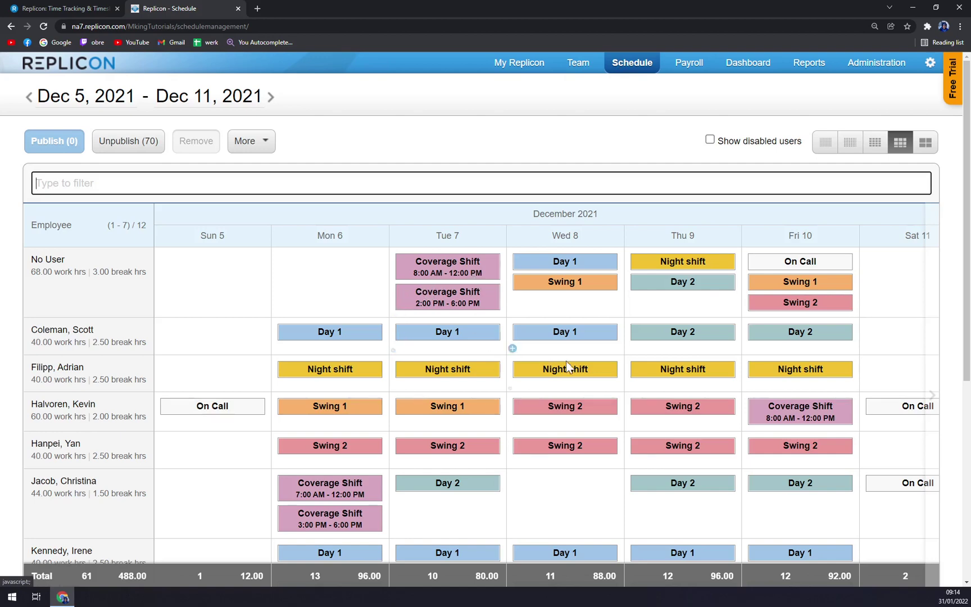
Scroll through the Dec 5–11 schedule grid to locate the Thu 9 Swing 2 shift.
{"action": "scroll", "coordinate": [549, 429], "scroll_direction": "down", "scroll_amount": 5}
{"action": "scroll", "coordinate": [545, 449], "scroll_direction": "down", "scroll_amount": 2}
{"action": "scroll", "coordinate": [370, 316], "scroll_direction": "up", "scroll_amount": 6}
{"action": "scroll", "coordinate": [88, 410], "scroll_direction": "down", "scroll_amount": 3}
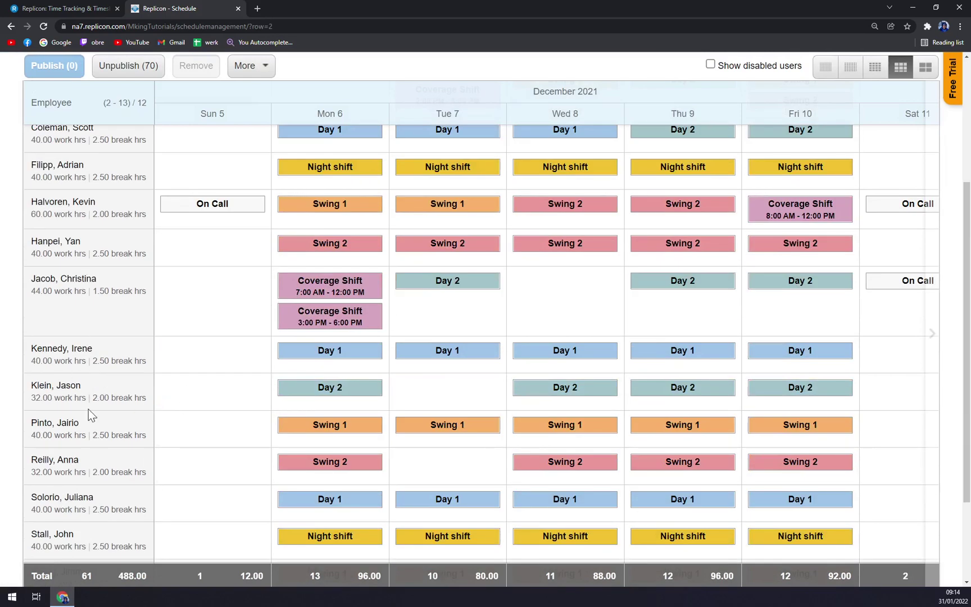
{"action": "scroll", "coordinate": [514, 354], "scroll_direction": "up", "scroll_amount": 3}
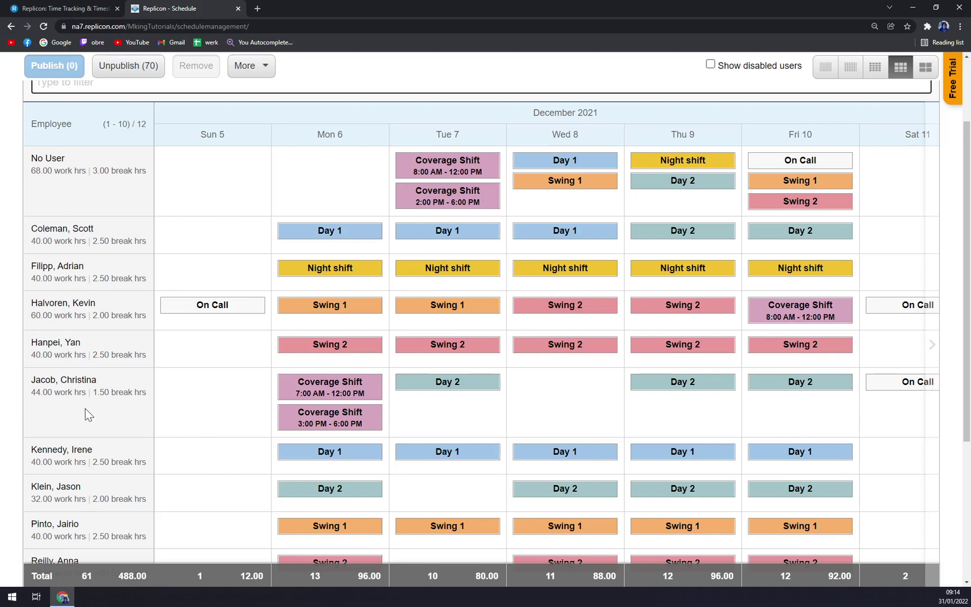
{"action": "scroll", "coordinate": [85, 413], "scroll_direction": "up", "scroll_amount": 2}
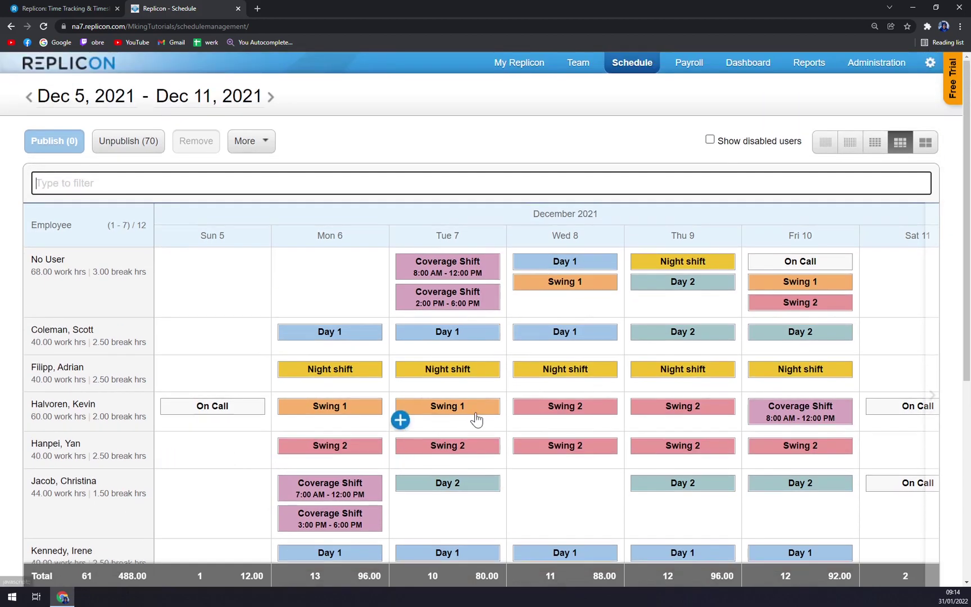
{"action": "scroll", "coordinate": [404, 419], "scroll_direction": "down", "scroll_amount": 1}
Add an unpublished Night shift on Thu 9 for the employee under No User.
{"action": "left_click", "coordinate": [679, 363]}
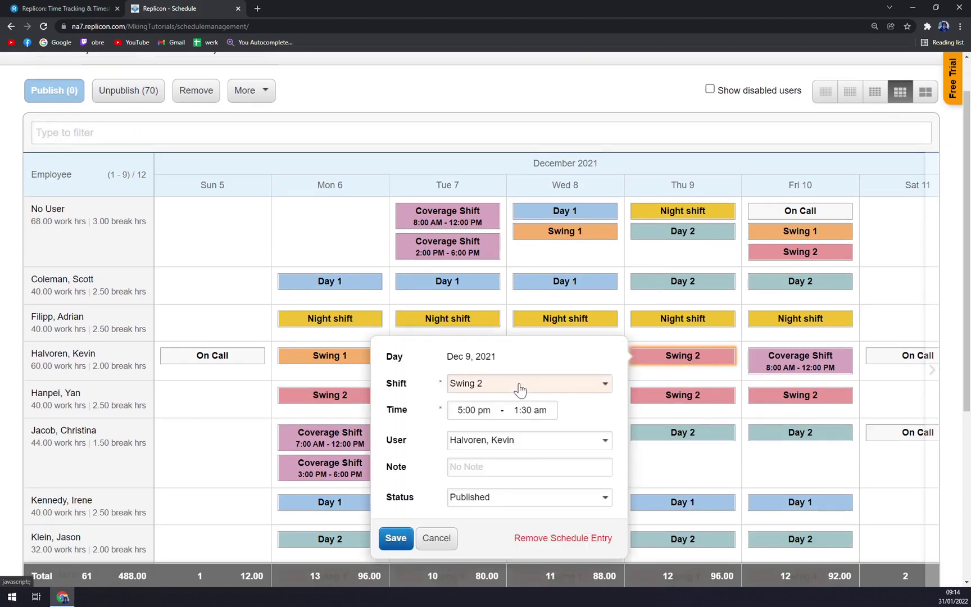
{"action": "key", "text": "Escape"}
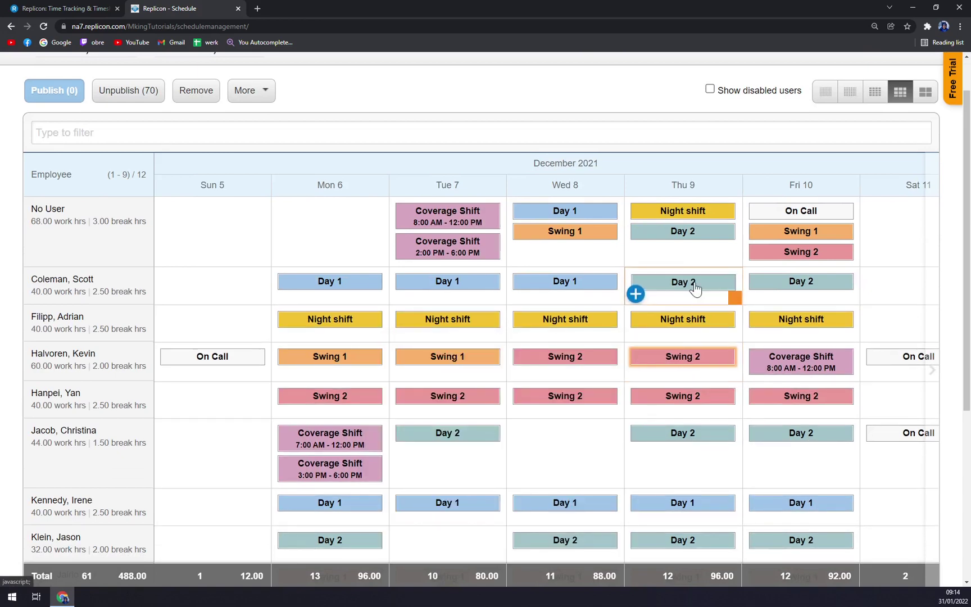
{"action": "left_click", "coordinate": [635, 293]}
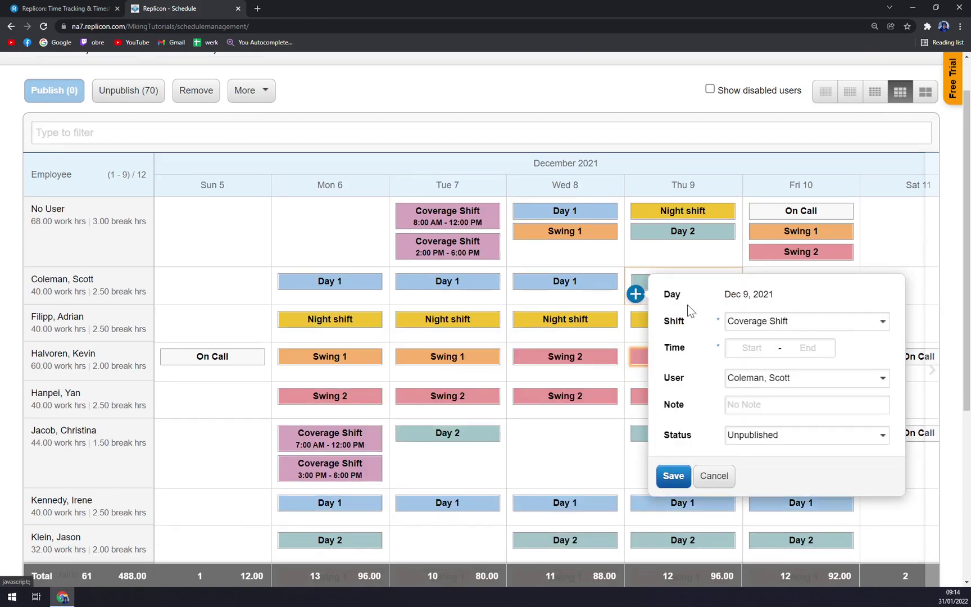
{"action": "left_click", "coordinate": [786, 320]}
{"action": "left_click", "coordinate": [753, 395]}
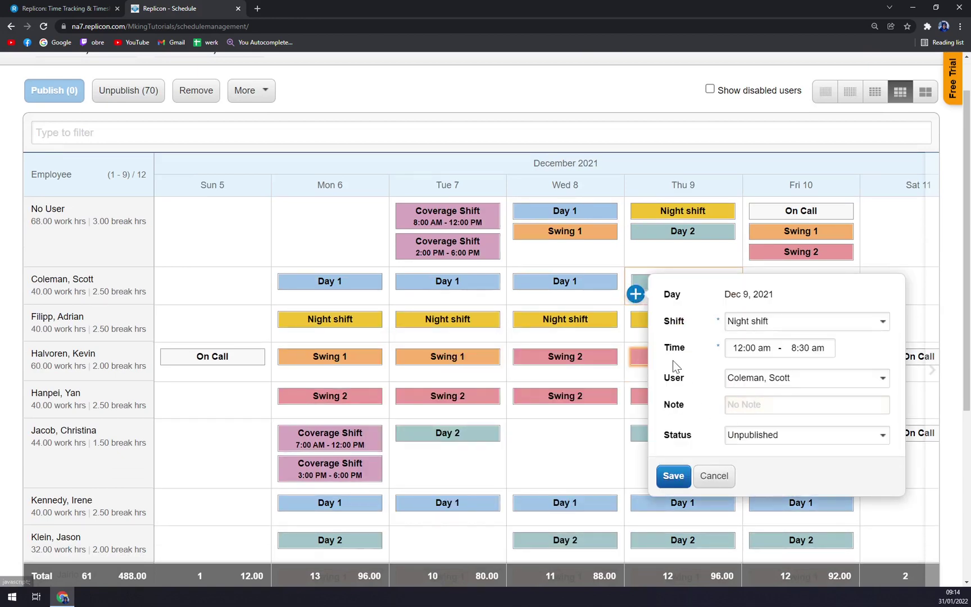
{"action": "left_click", "coordinate": [673, 475]}
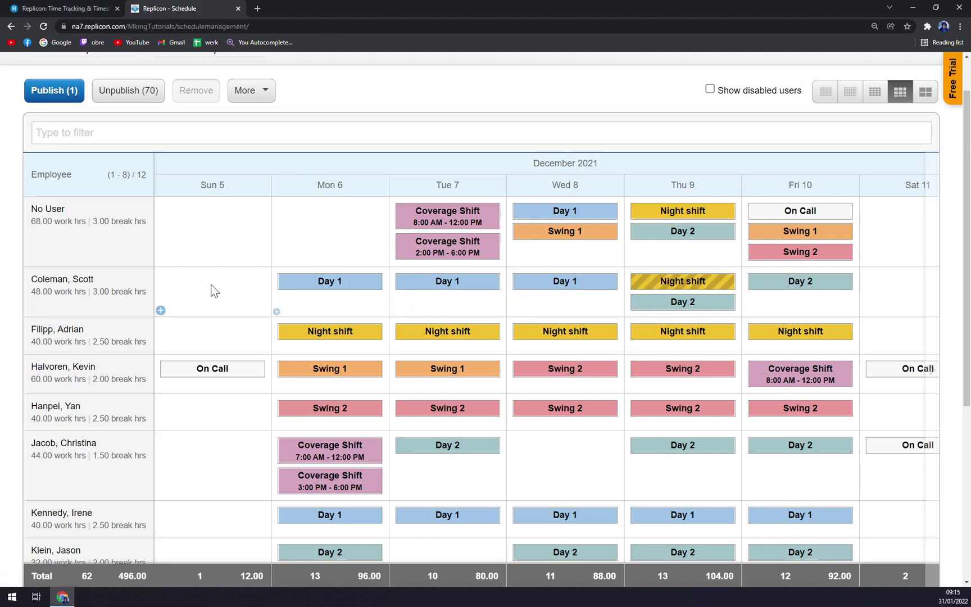
Remove that employee's Day 2 shift on Thu 9.
{"action": "left_click", "coordinate": [678, 304]}
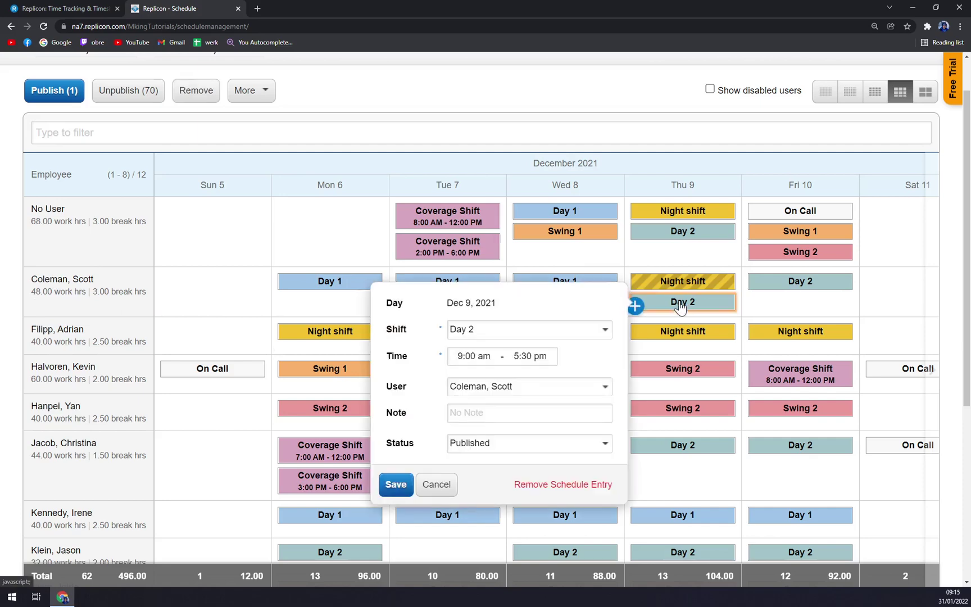
{"action": "left_click", "coordinate": [534, 486]}
{"action": "left_click", "coordinate": [353, 363]}
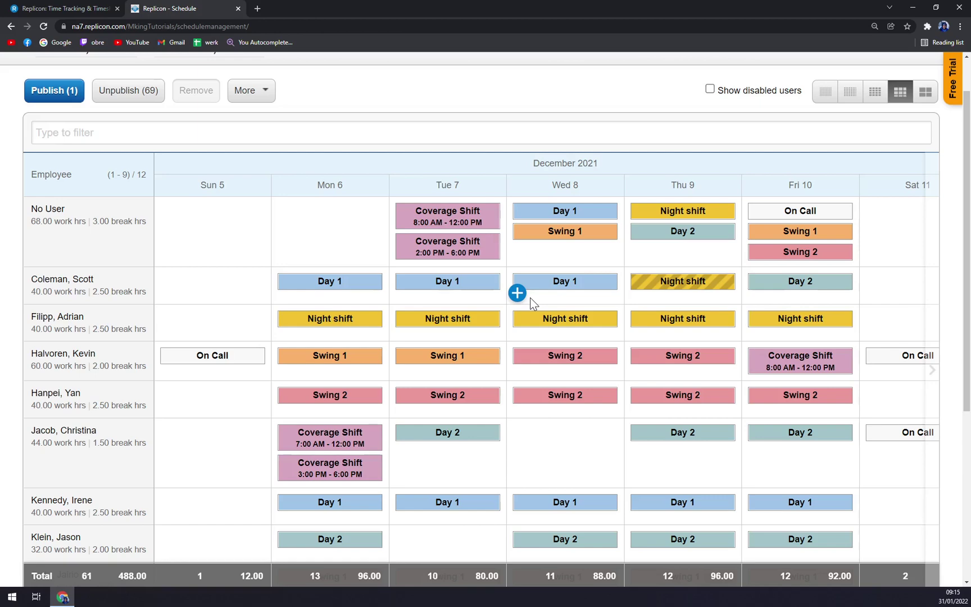
{"action": "scroll", "coordinate": [637, 256], "scroll_direction": "up", "scroll_amount": 1}
Go to My Replicon to view the Jan 31–Feb 6, 2022 timesheet.
{"action": "left_click", "coordinate": [518, 65]}
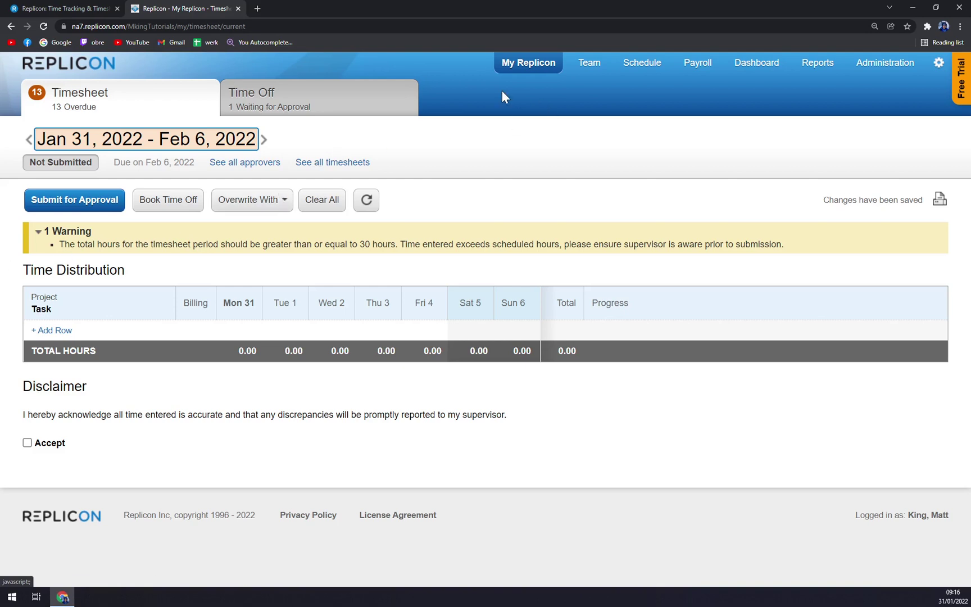
Return to the Dec 5–11, 2021 shift schedule and scroll through its 488.00 total work hours.
{"action": "left_click", "coordinate": [540, 67]}
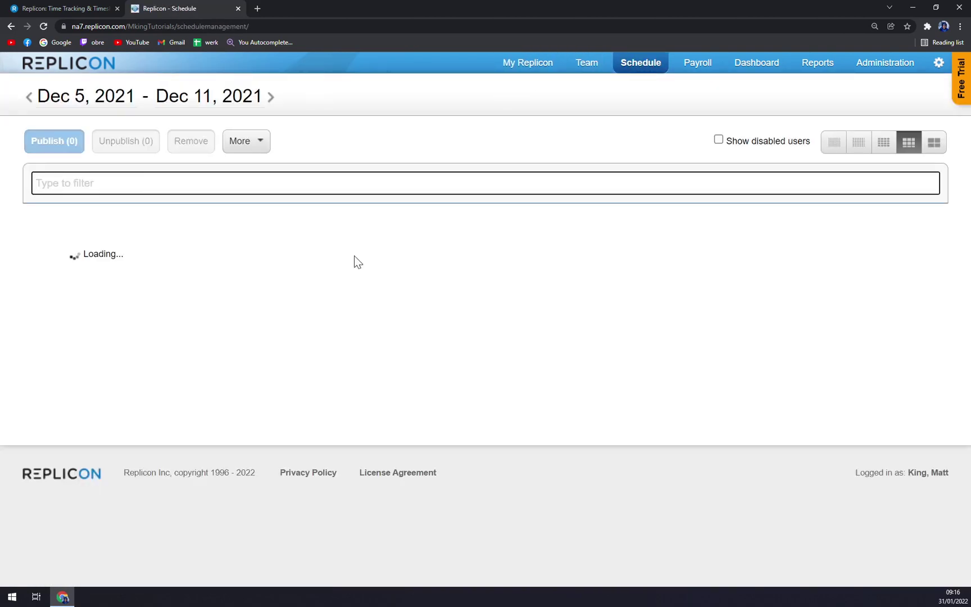
{"action": "scroll", "coordinate": [346, 209], "scroll_direction": "down", "scroll_amount": 5}
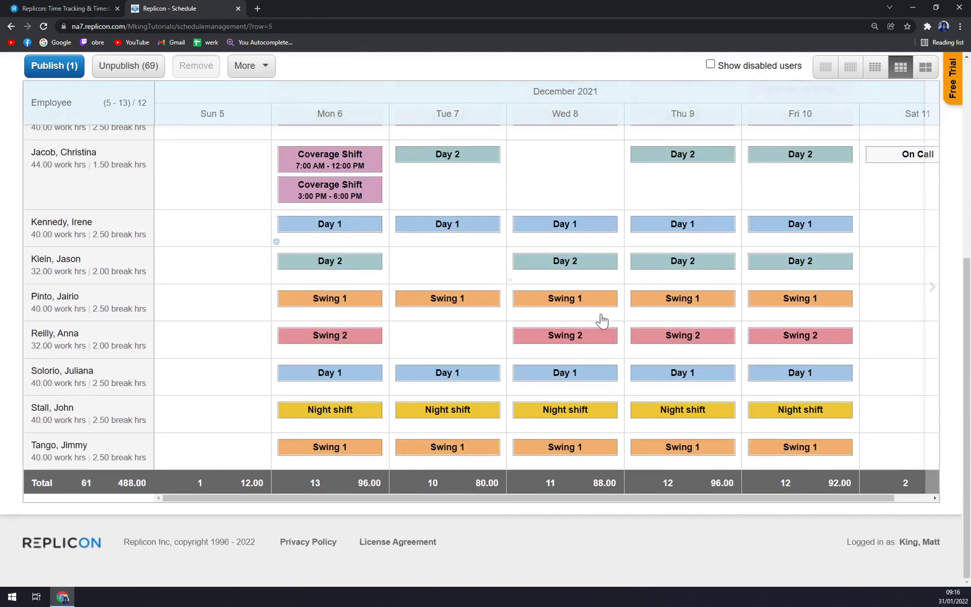
{"action": "scroll", "coordinate": [513, 263], "scroll_direction": "up", "scroll_amount": 6}
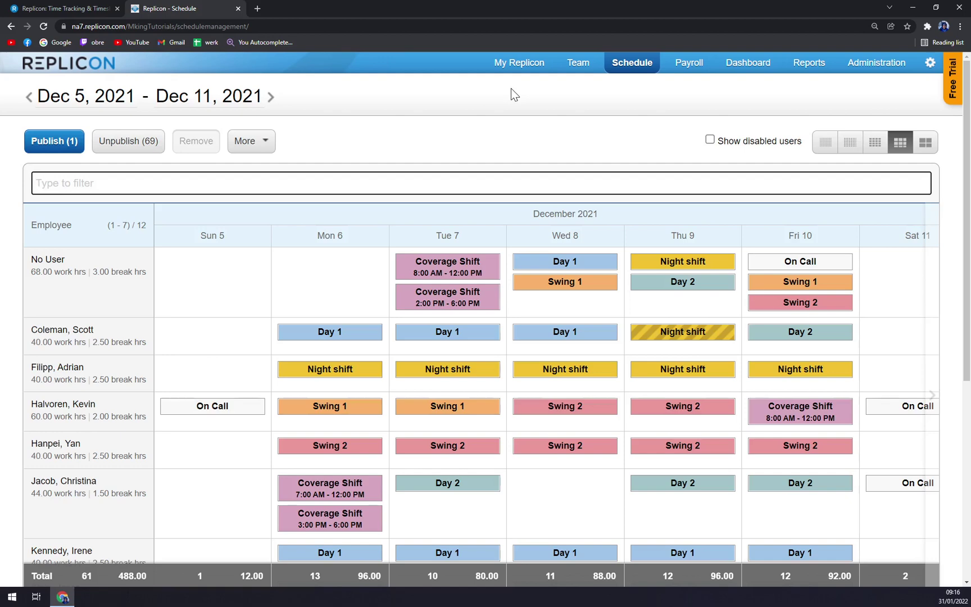
On the Replicon homepage, open Pricing and review the ProjectTime ($18) and ProjectTime Plus ($22) plans.
{"action": "left_click", "coordinate": [89, 8]}
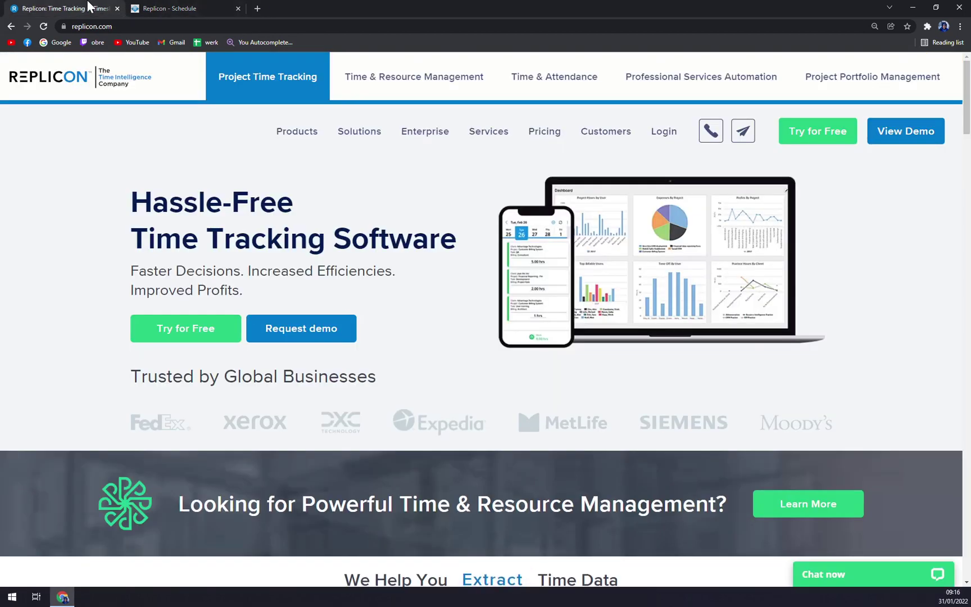
{"action": "left_click", "coordinate": [544, 133]}
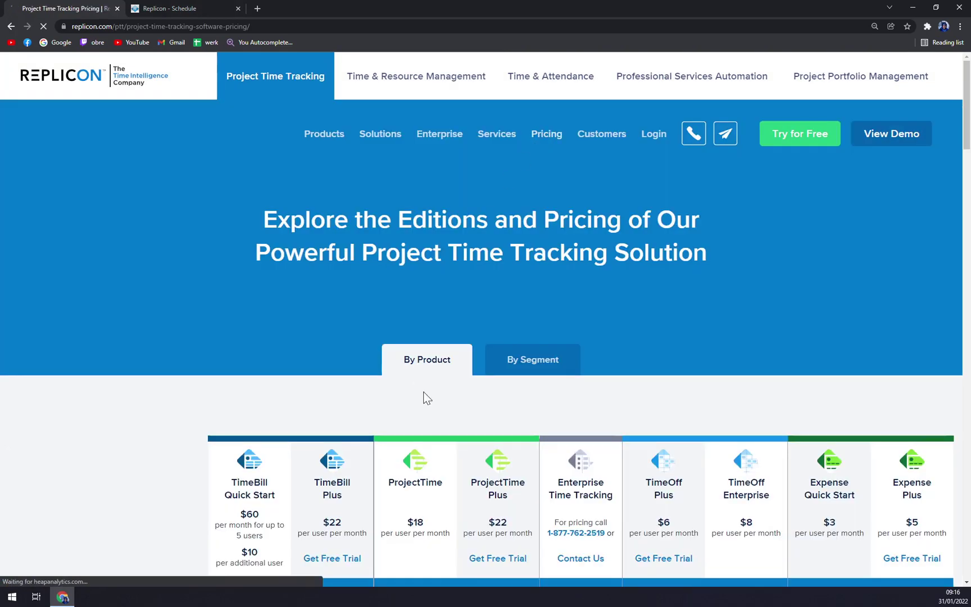
{"action": "scroll", "coordinate": [425, 394], "scroll_direction": "down", "scroll_amount": 2}
{"action": "scroll", "coordinate": [426, 394], "scroll_direction": "down", "scroll_amount": 10}
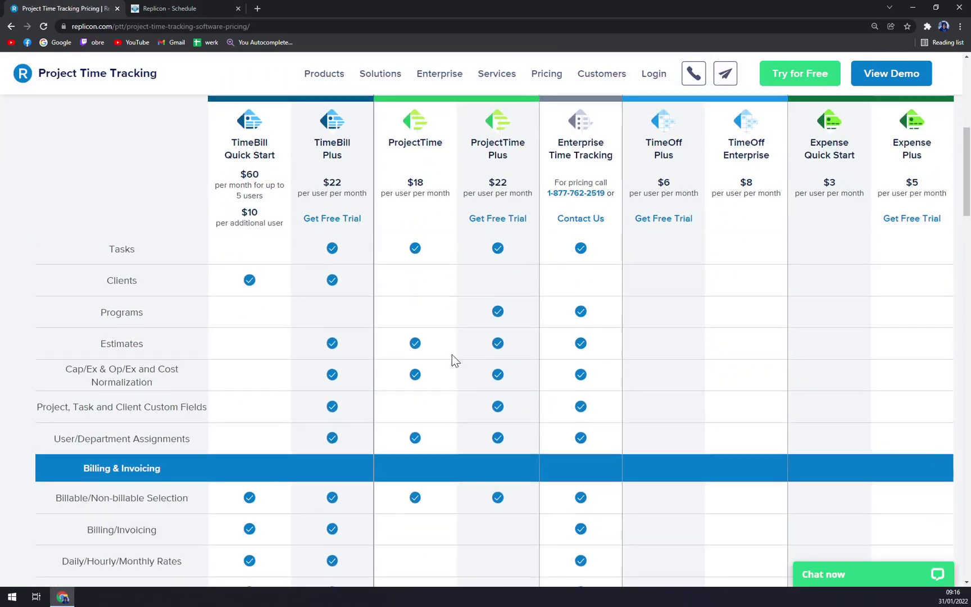
{"action": "scroll", "coordinate": [453, 359], "scroll_direction": "up", "scroll_amount": 10}
{"action": "scroll", "coordinate": [457, 362], "scroll_direction": "down", "scroll_amount": 2}
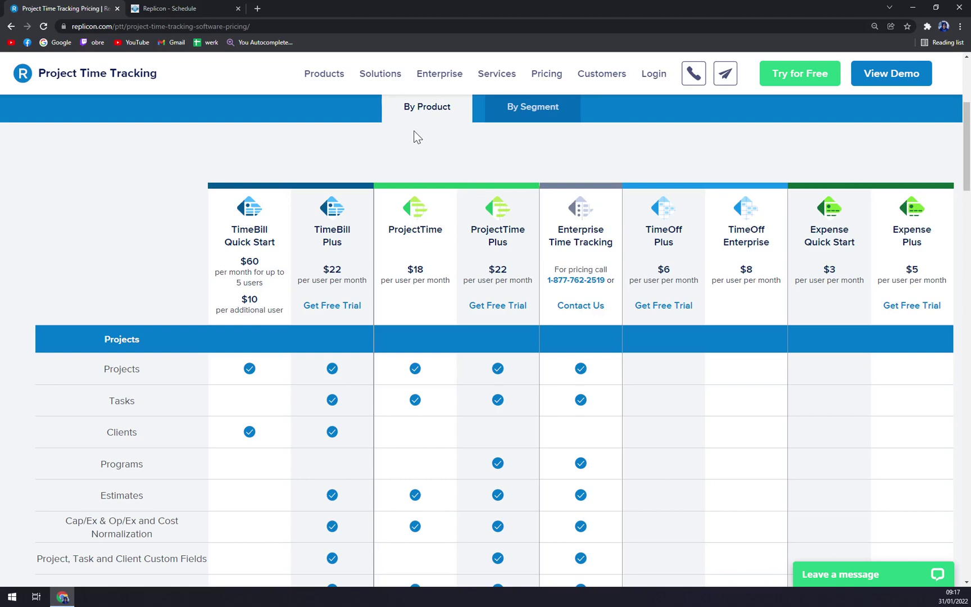
{"action": "left_click", "coordinate": [199, 8]}
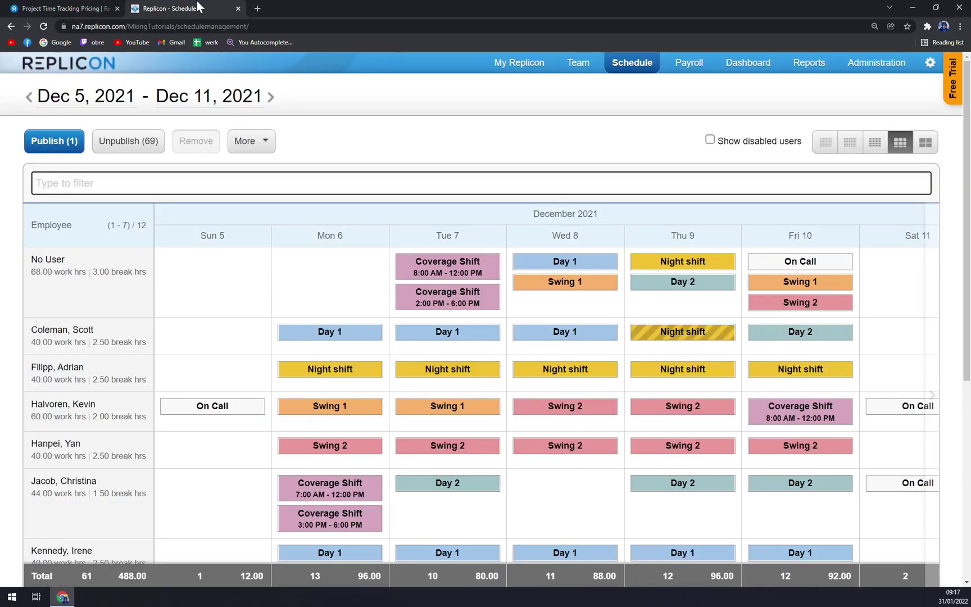